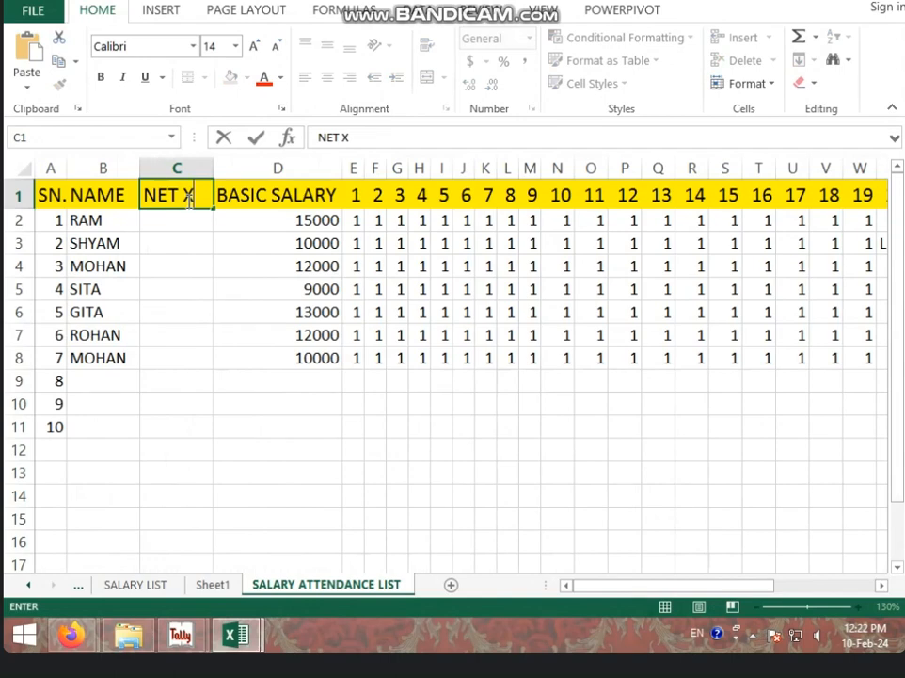
Complete the header in C1 as NET SALARY and widen column C to fit it.
key(BackSpace)
text(SALARY)
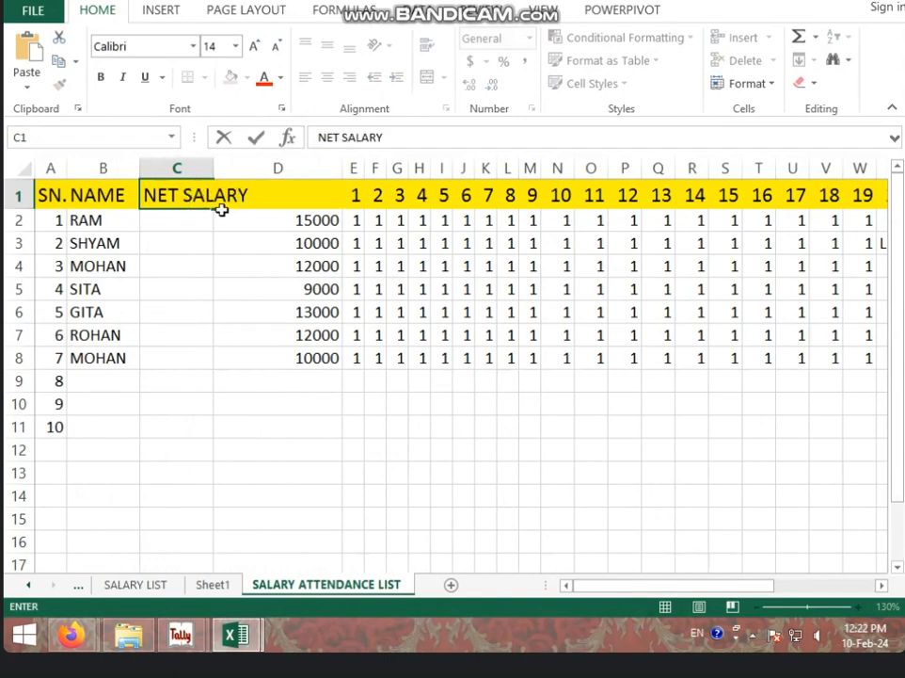
click(221, 212)
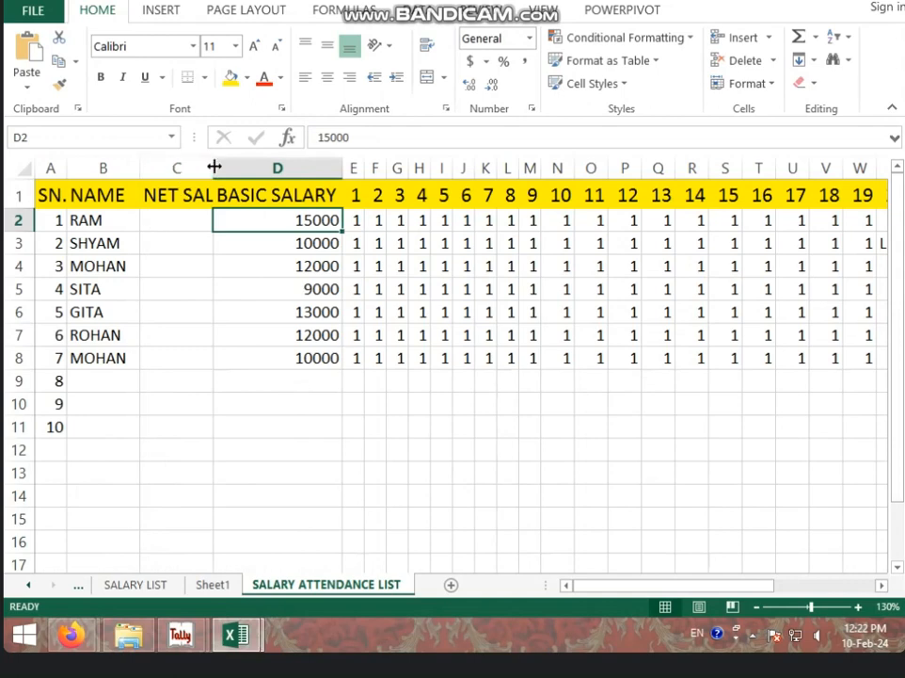
drag(214, 167, 243, 168)
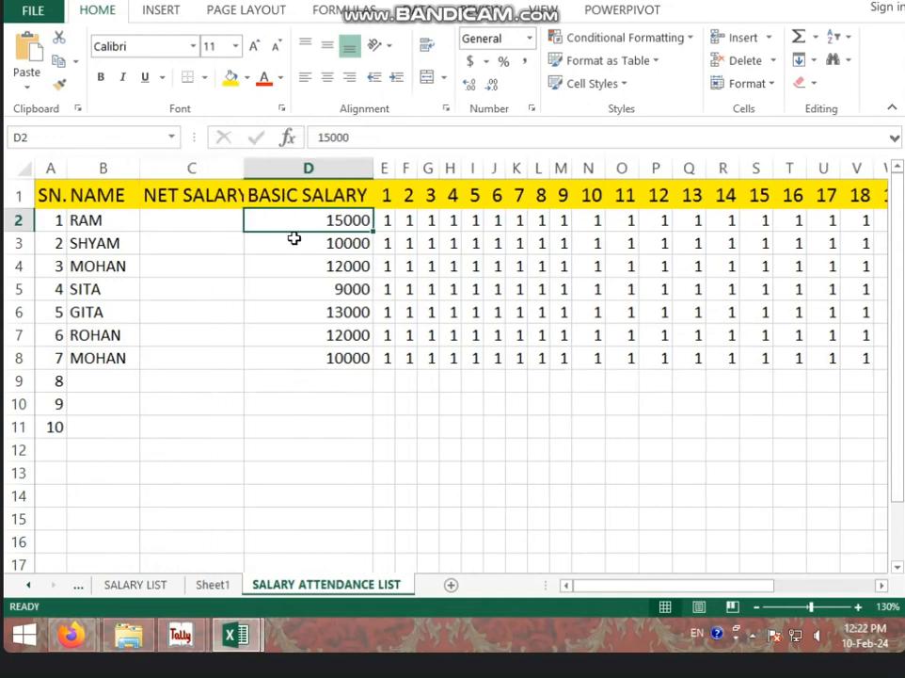
Enter the formula =D2/31 in C2 to calculate the first employee's daily pay from the basic salary.
click(333, 235)
click(334, 226)
click(202, 224)
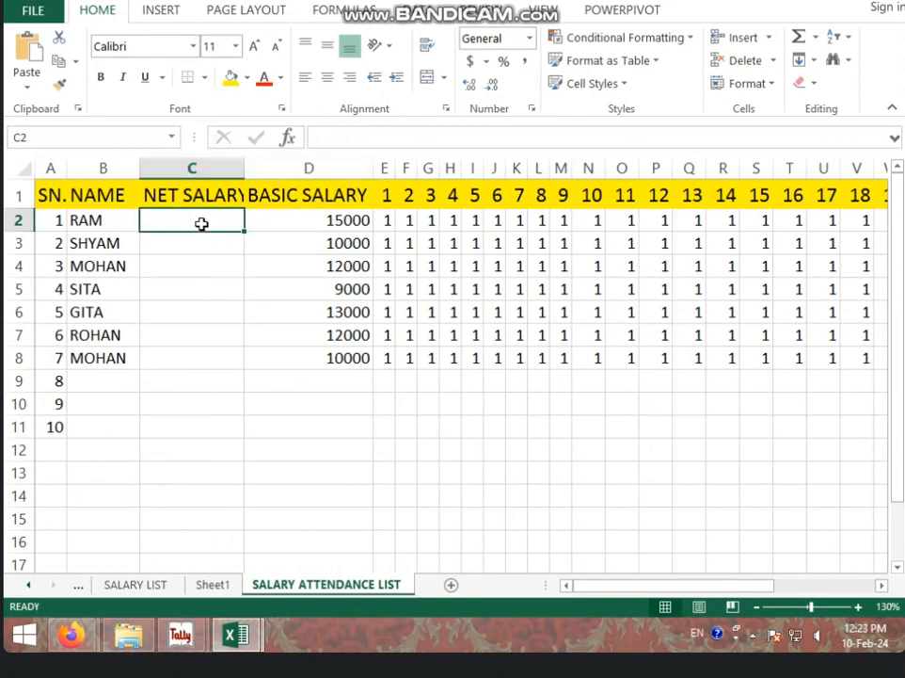
text(=)
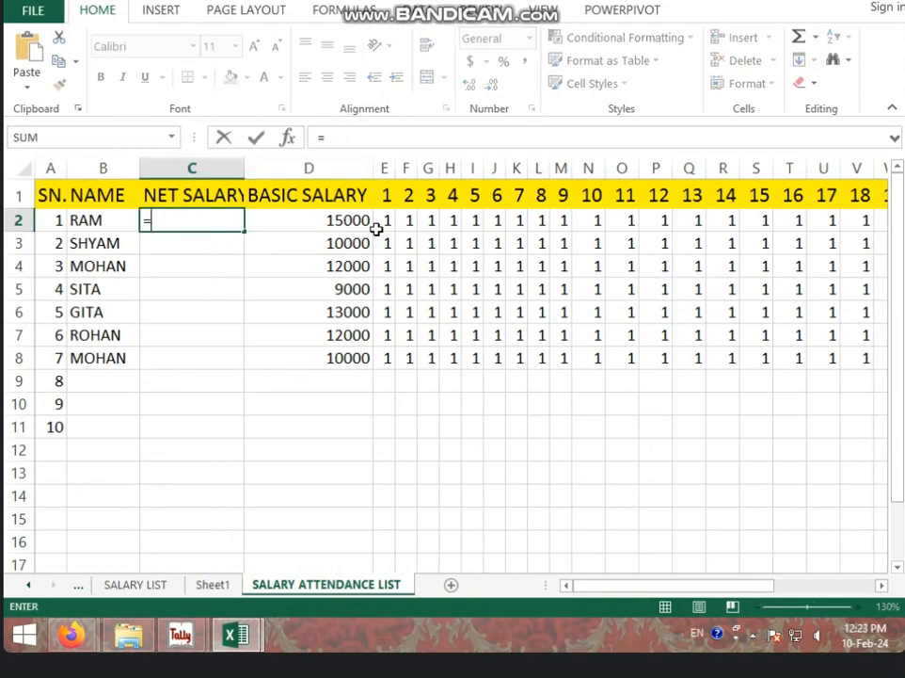
click(344, 228)
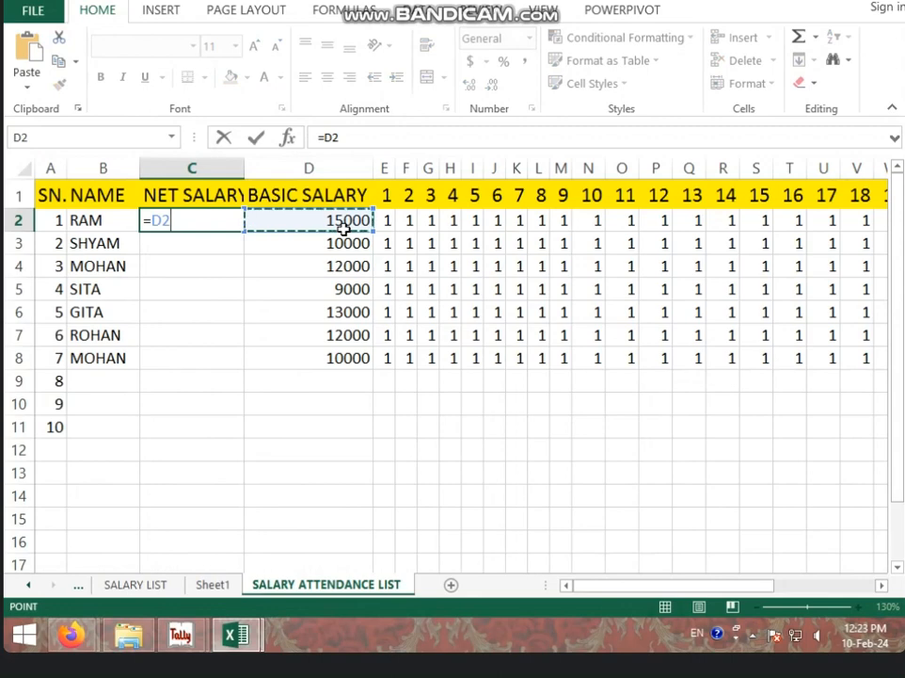
text(/31)
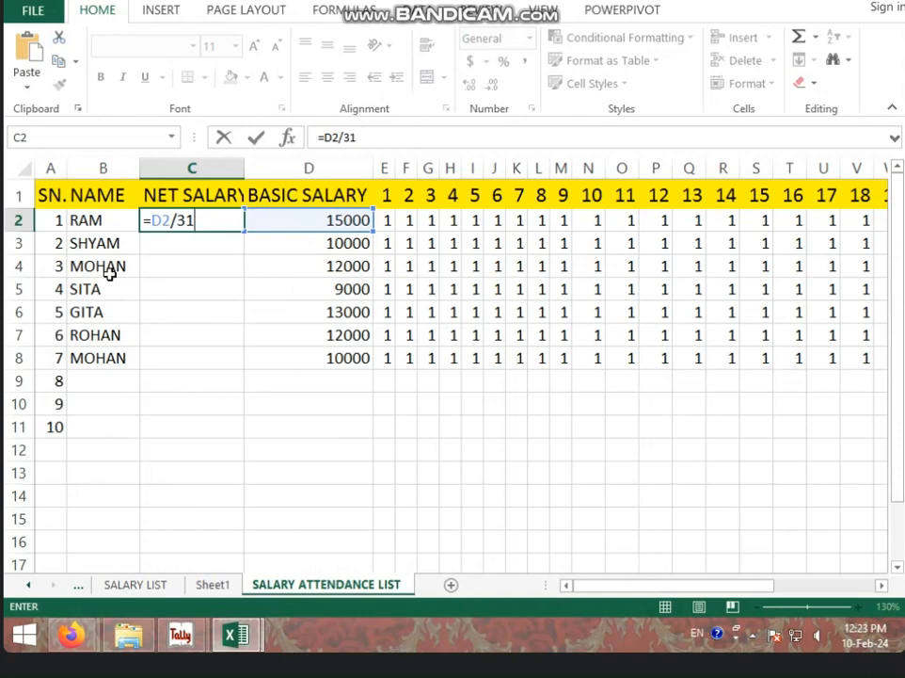
key(Return)
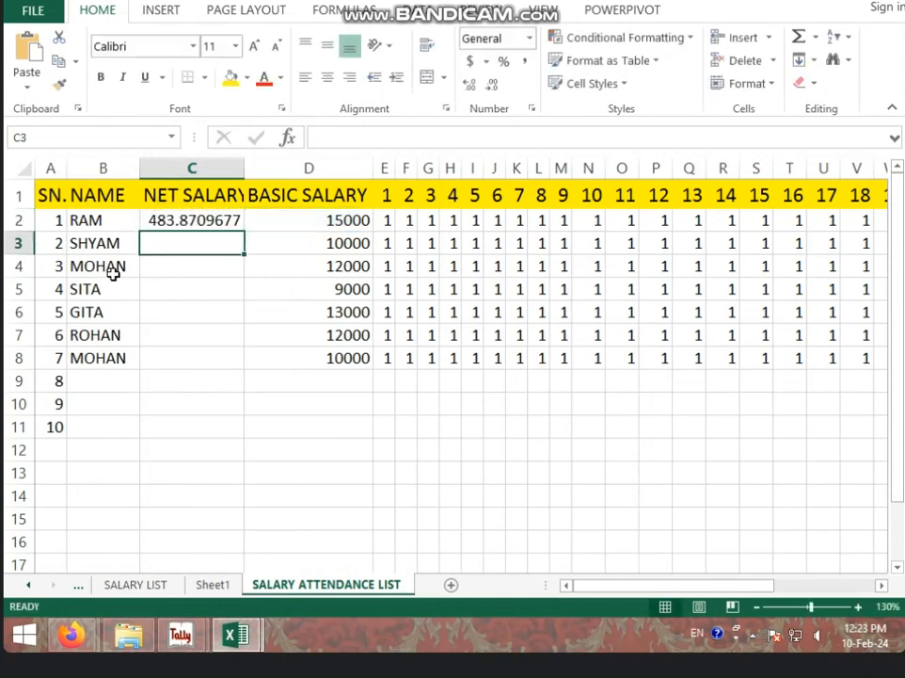
Extend the net salary formula in C2 to =D2/31*AJ2, multiplying by the first employee's total days present.
click(198, 222)
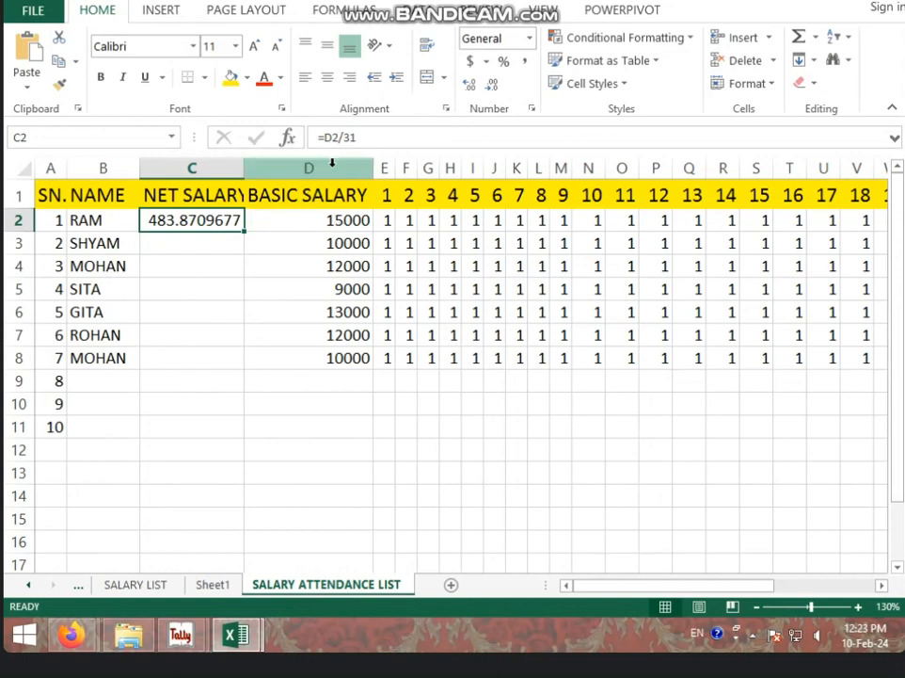
click(374, 140)
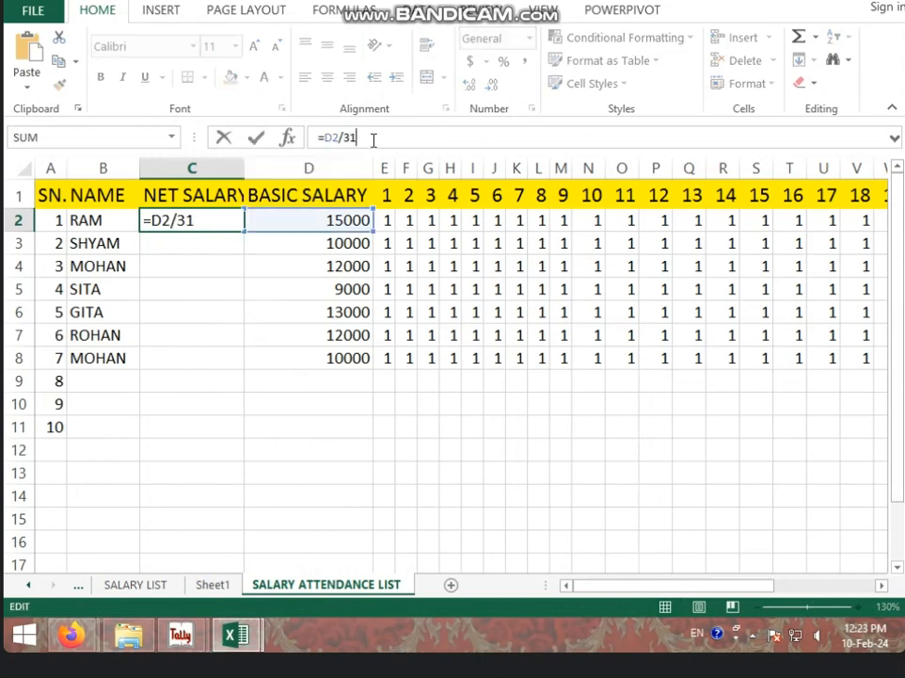
text(*)
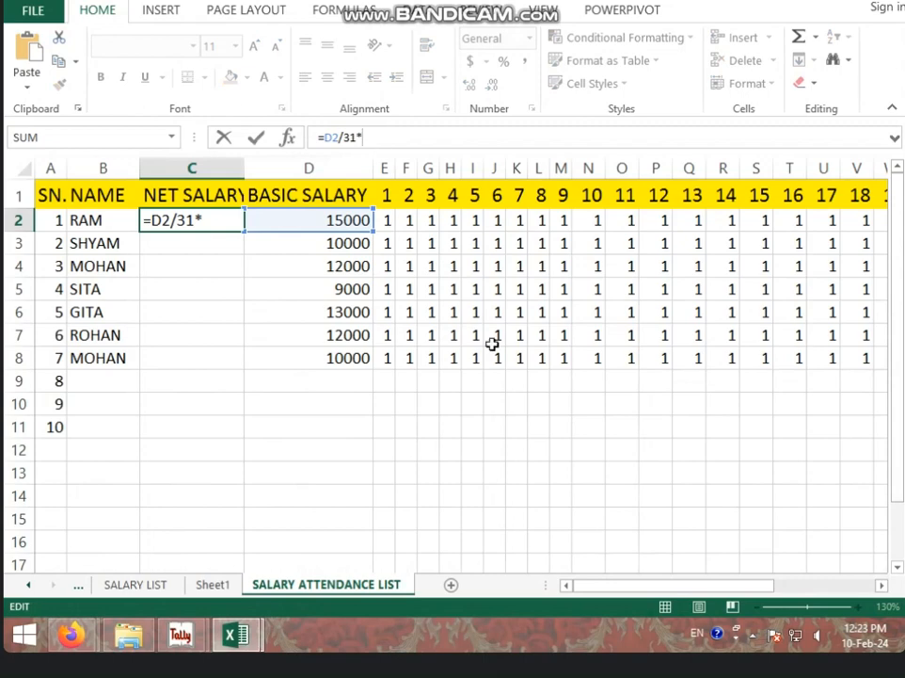
drag(600, 591, 775, 585)
click(843, 224)
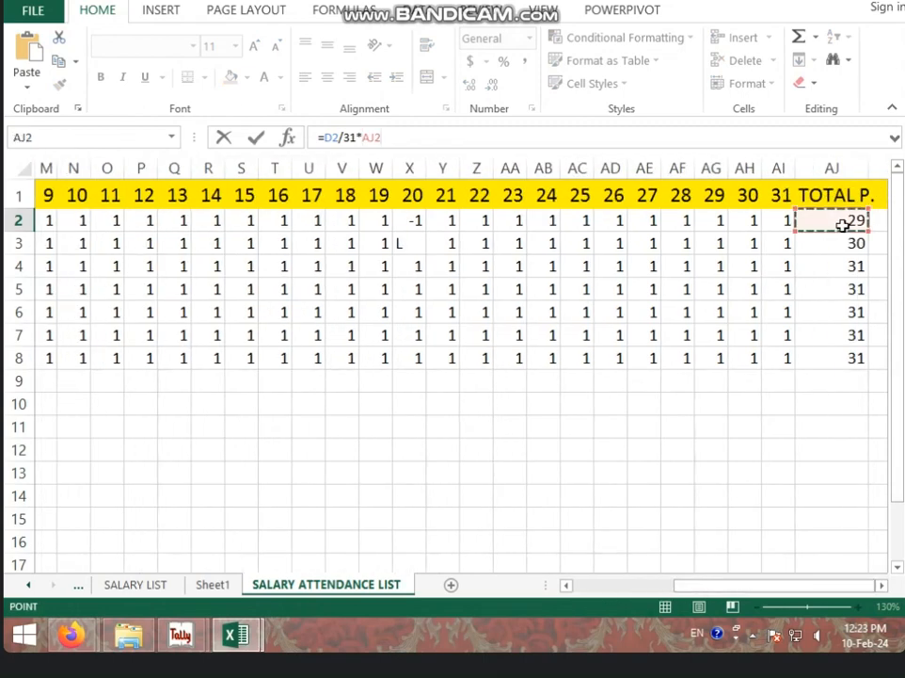
key(Return)
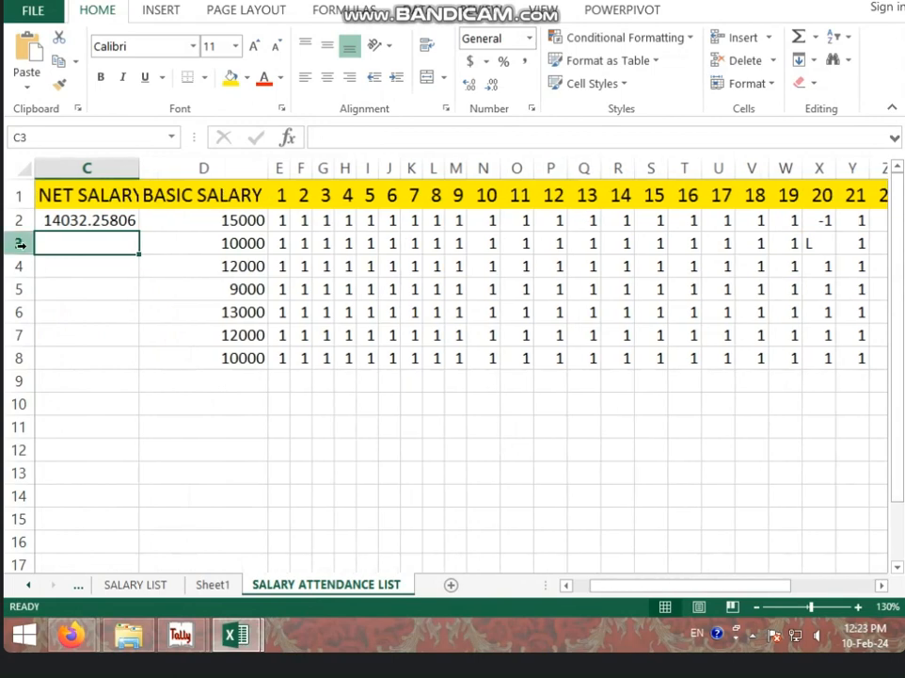
Insert a new column E between BASIC SALARY and day 1, and give it the header TOTAL P.
click(238, 167)
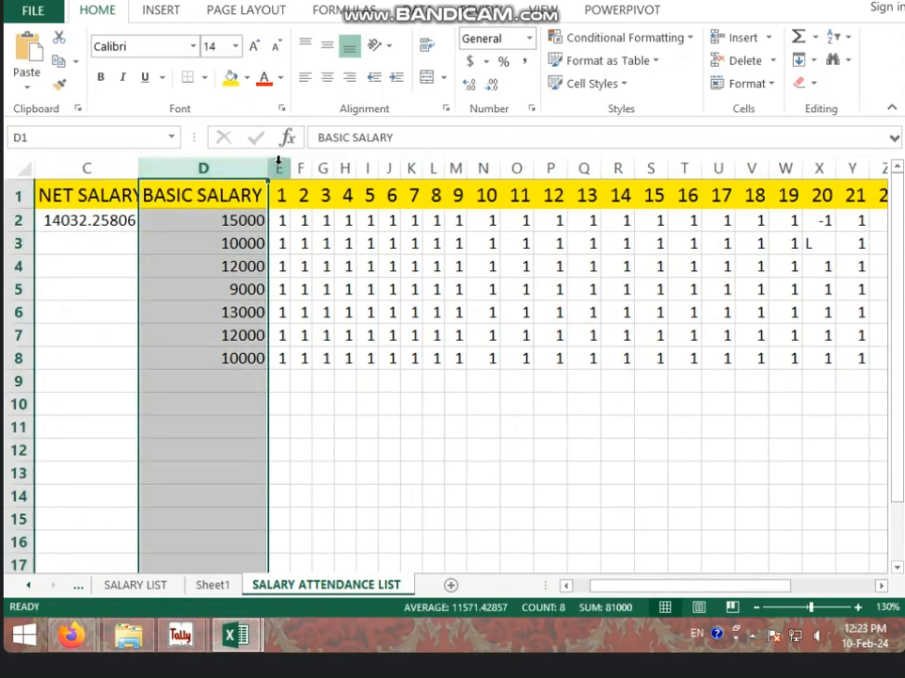
click(278, 166)
right_click(280, 169)
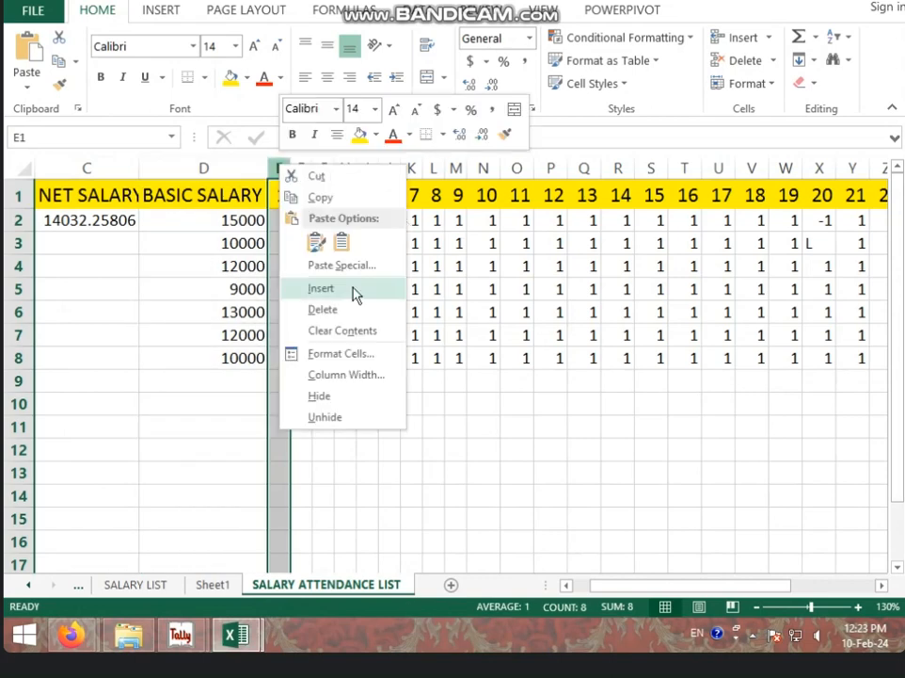
click(355, 289)
click(320, 206)
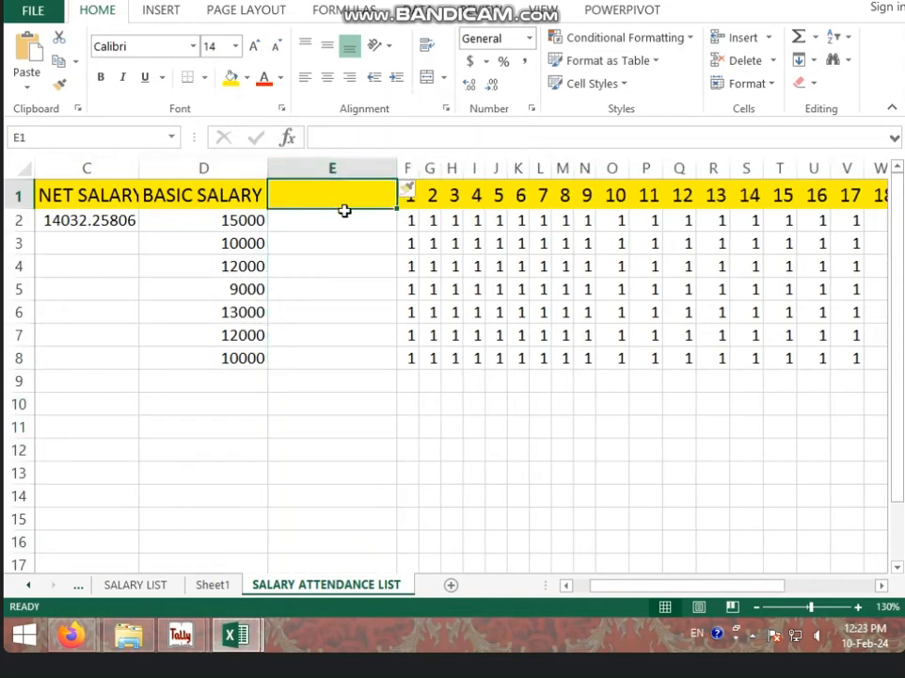
text(TOTA)
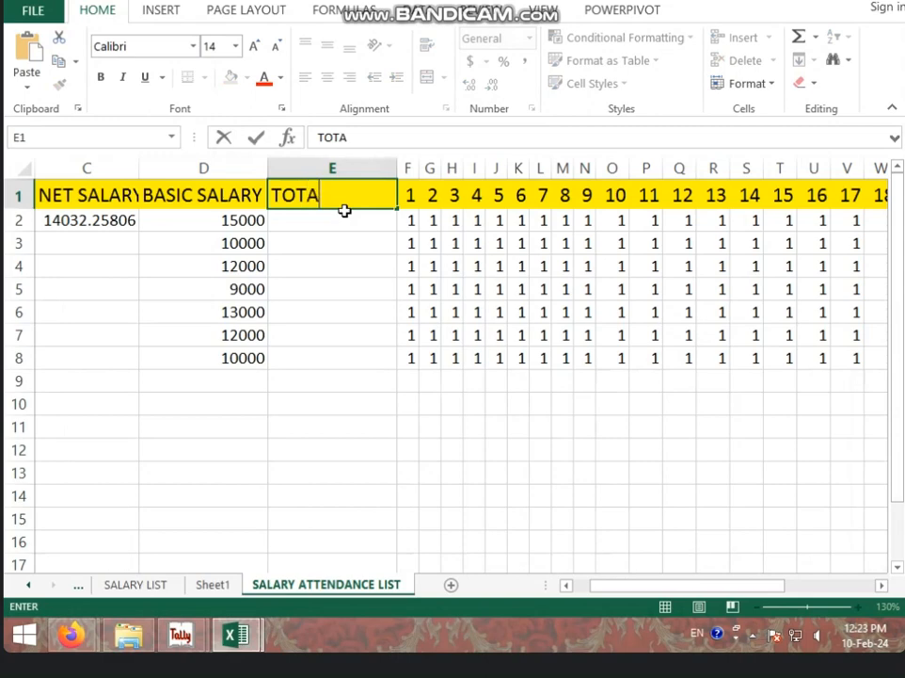
text(L P.)
key(Return)
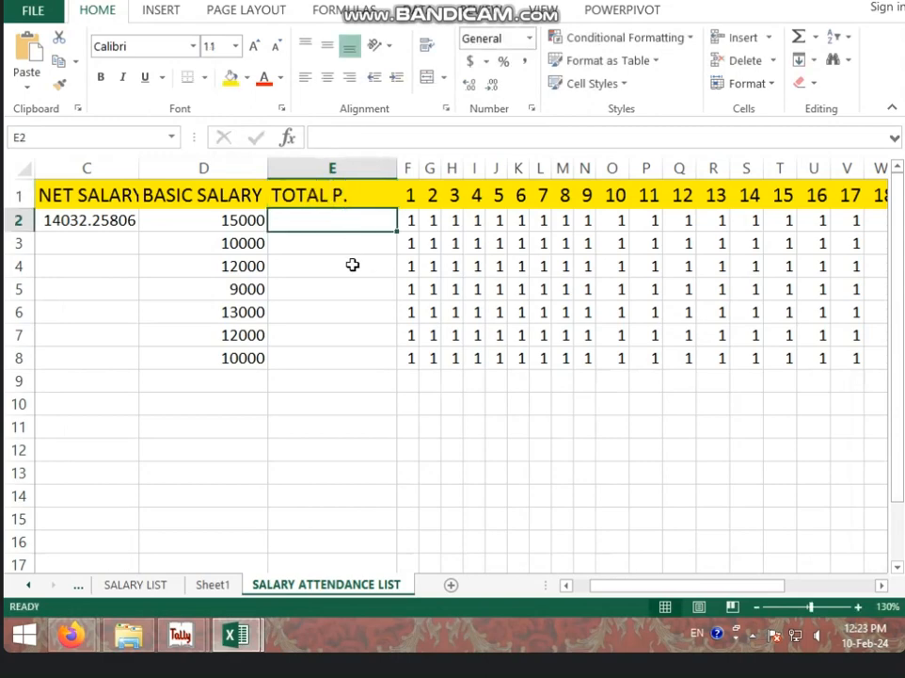
Sum the first employee's attendance in E2 with =SUM(F2:AJ2) and fill the formula down to E8.
text(=S)
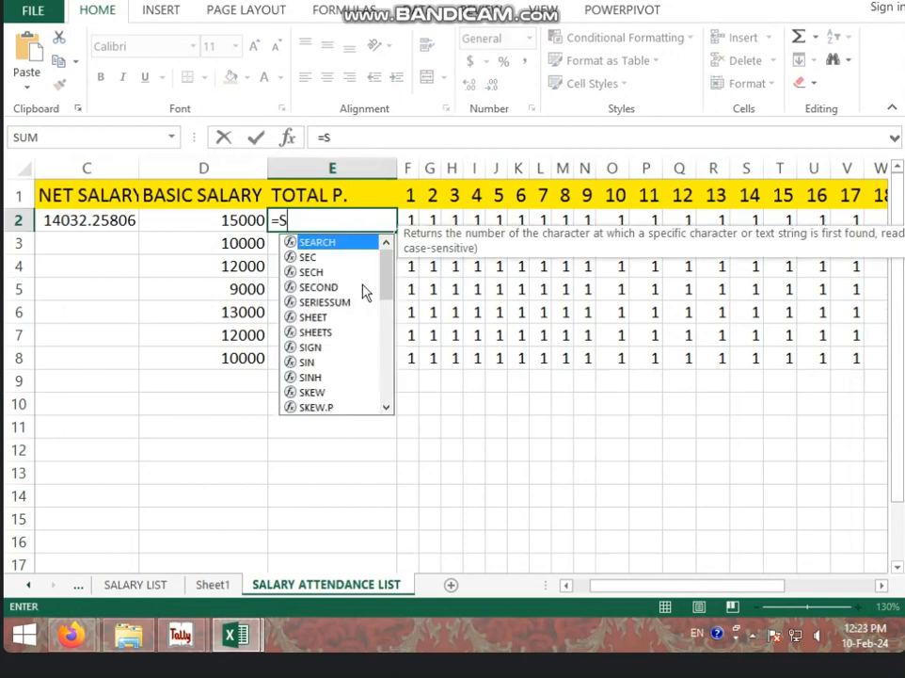
text(UM()
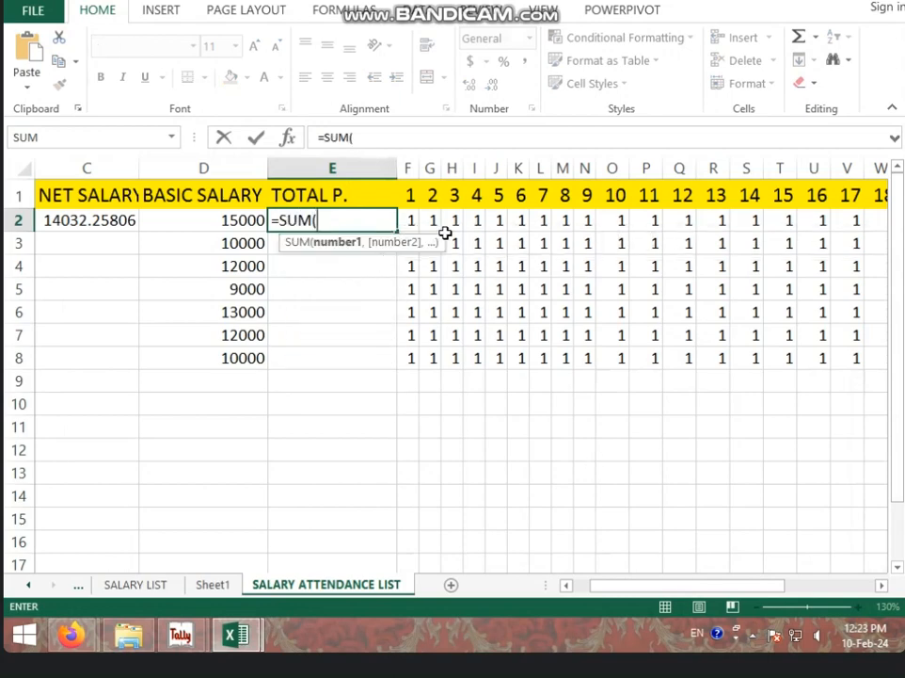
drag(410, 221, 707, 222)
key(Return)
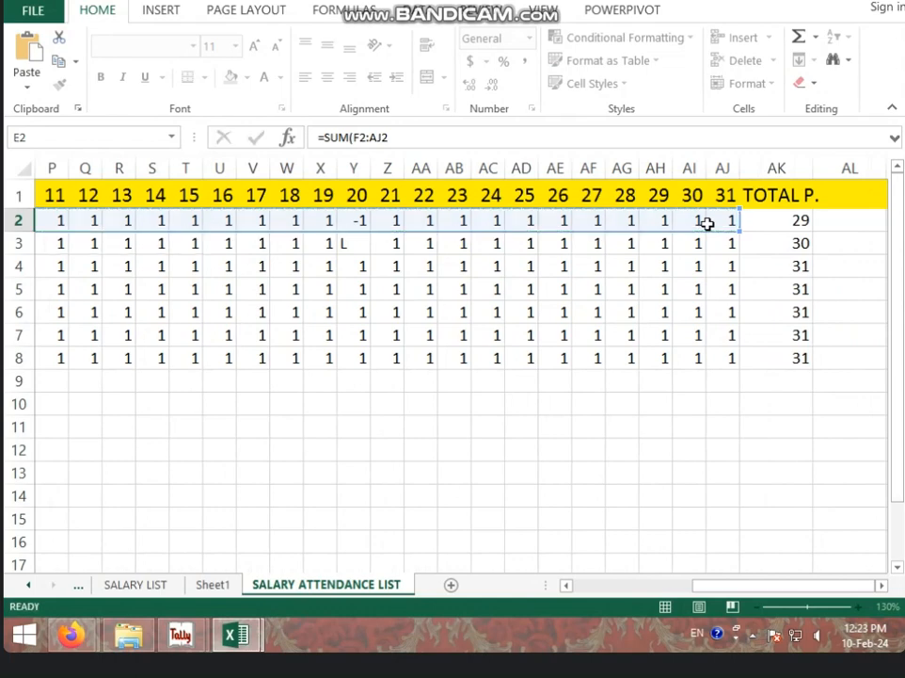
click(149, 222)
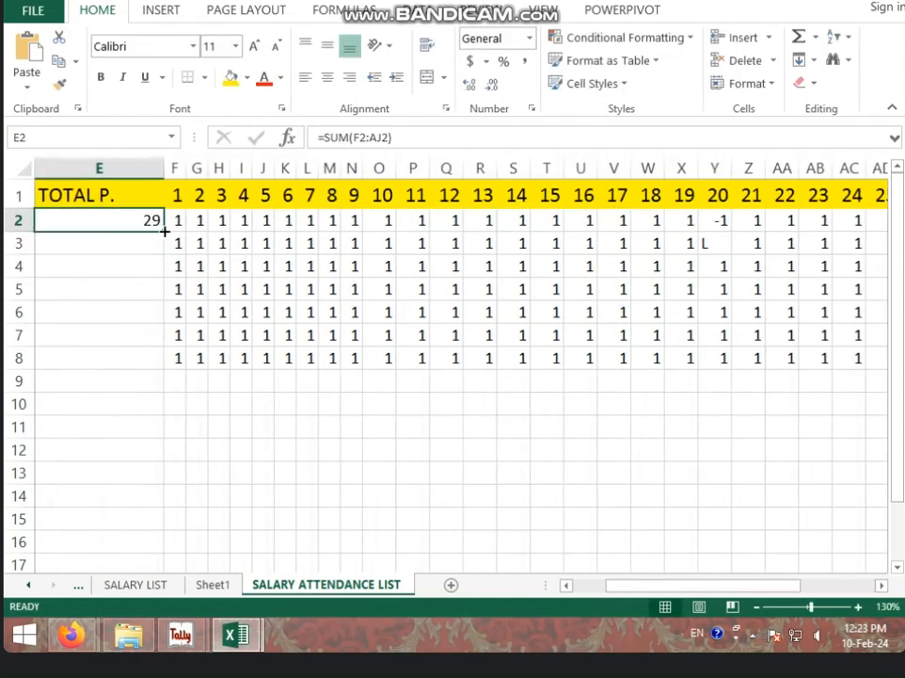
drag(164, 230, 165, 363)
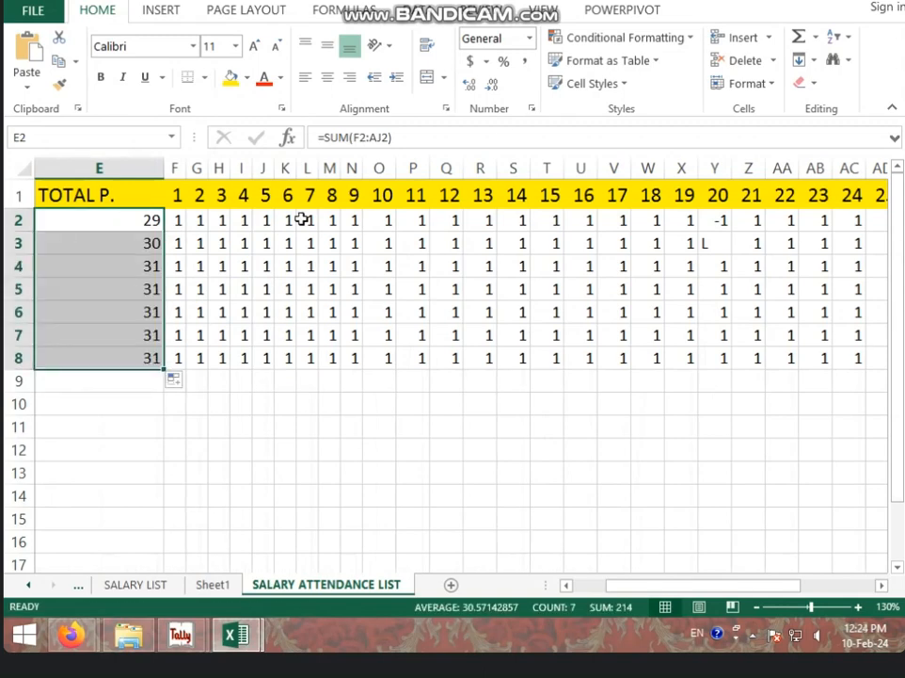
Center the contents of all cells in the attendance sheet horizontally.
drag(660, 592, 591, 596)
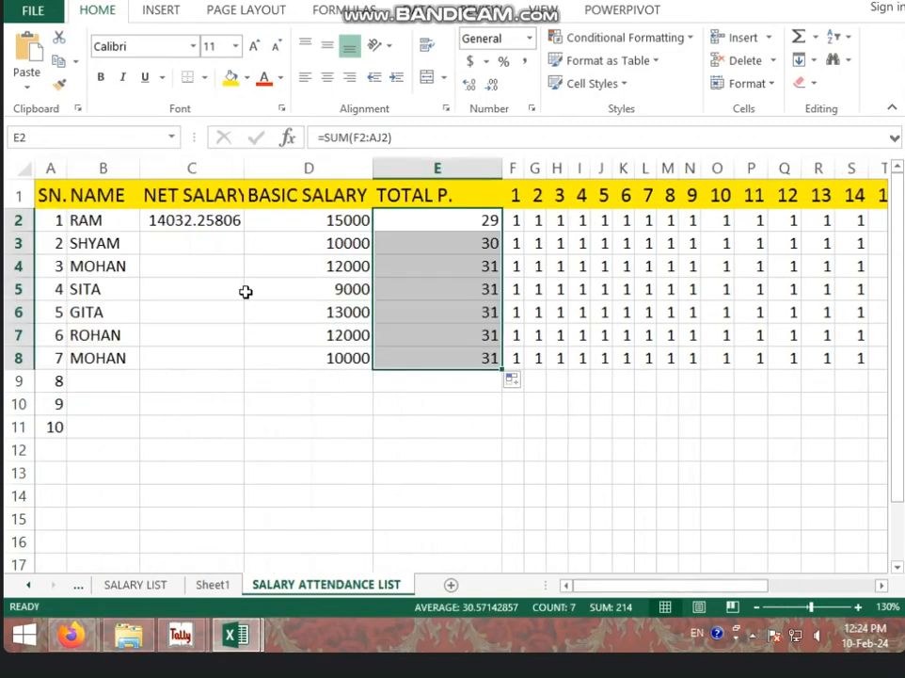
click(23, 166)
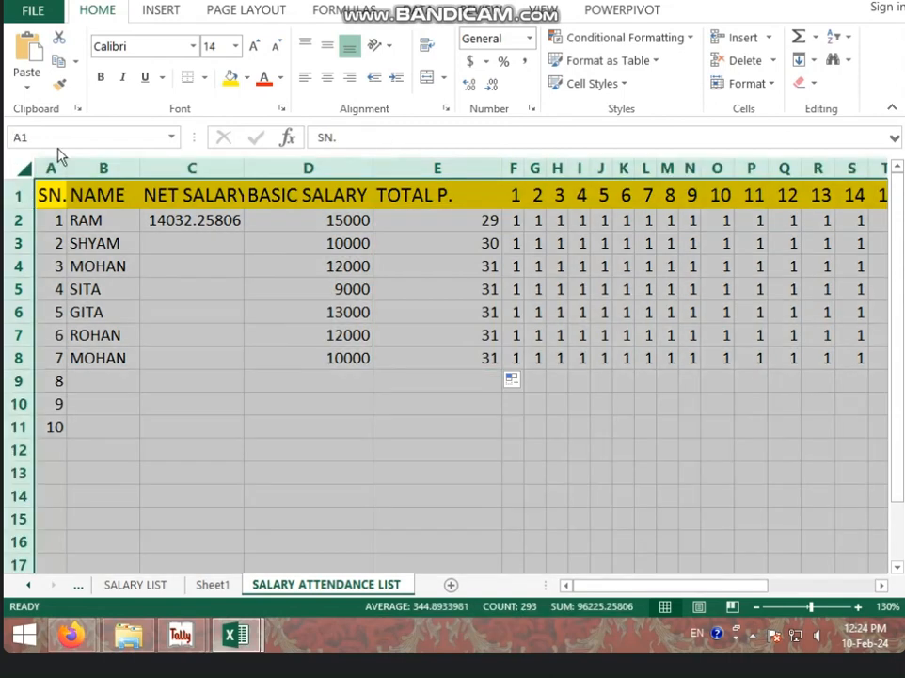
click(328, 77)
click(471, 195)
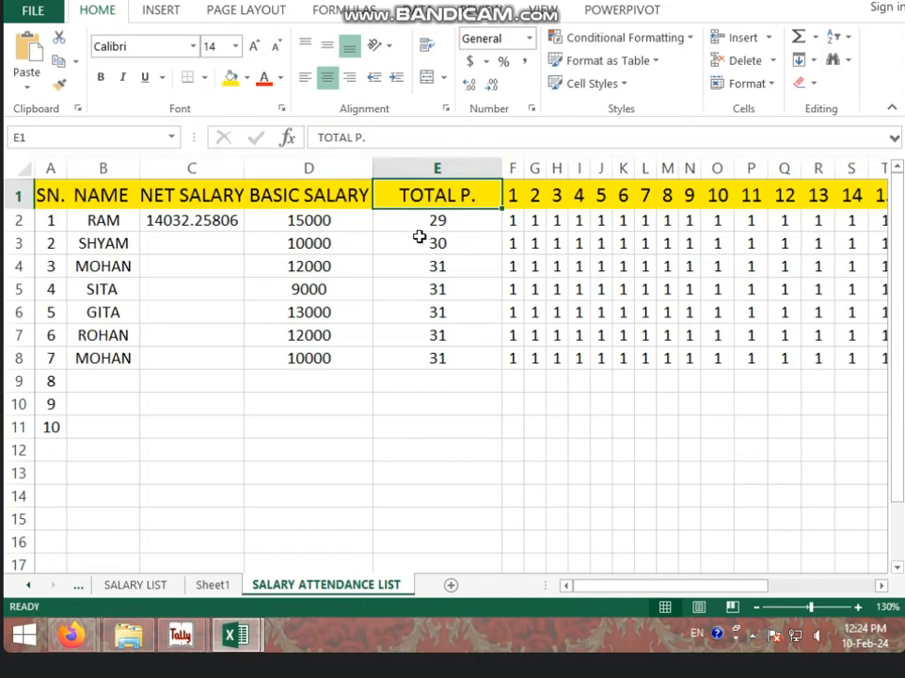
Clear the net salary formula in C2 and replace it with =D2/31*E2, using the new TOTAL P. column.
click(207, 222)
key(Delete)
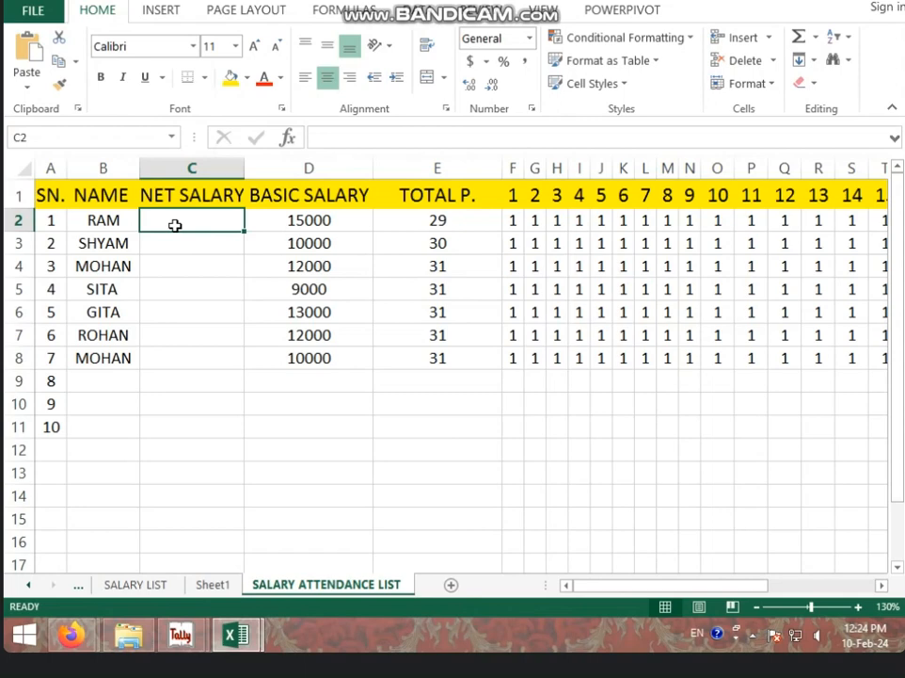
click(295, 224)
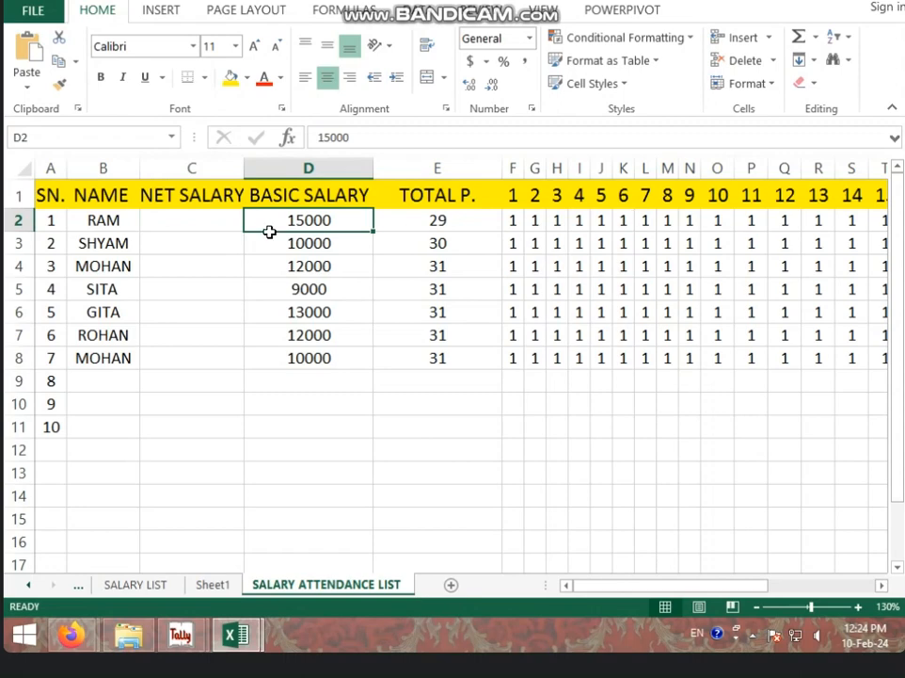
click(220, 224)
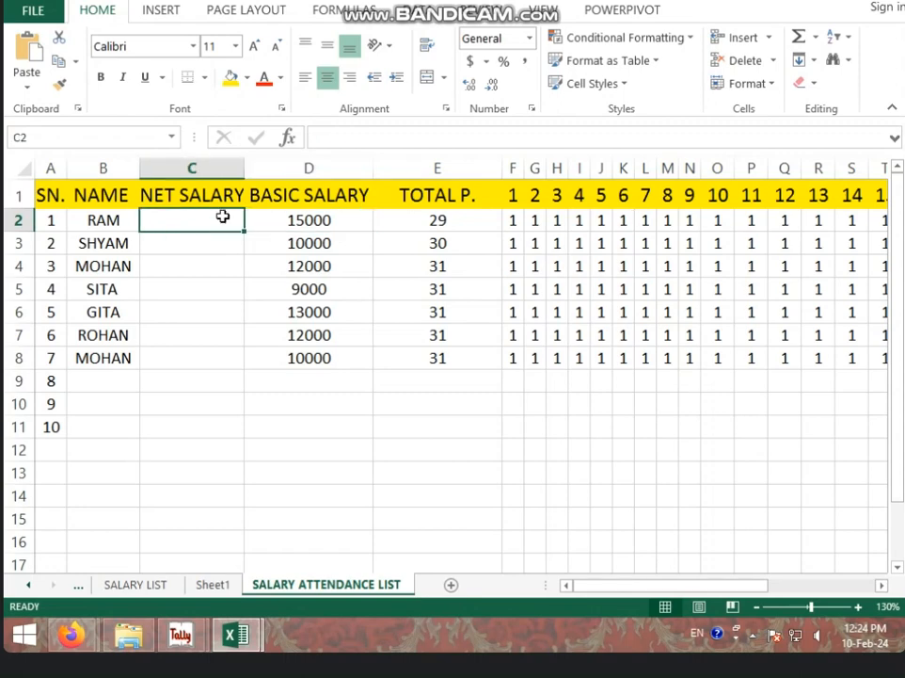
text(=)
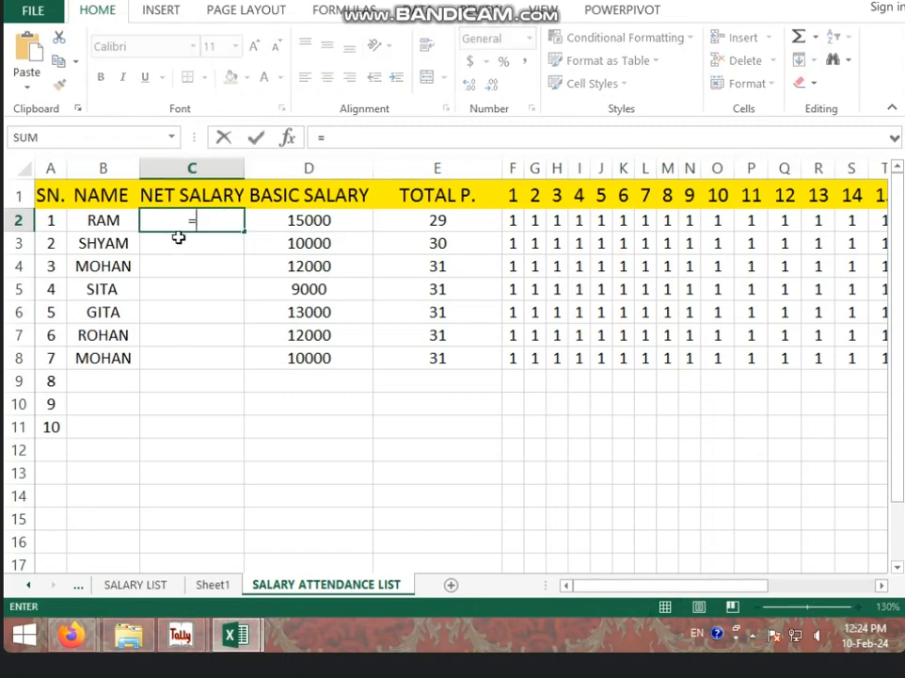
click(323, 219)
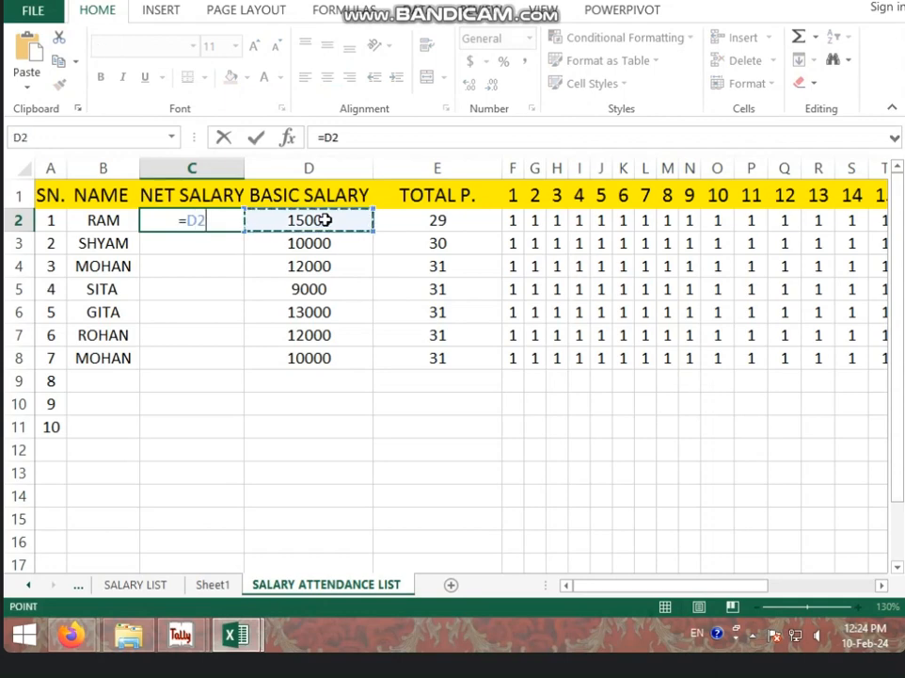
text(/31)
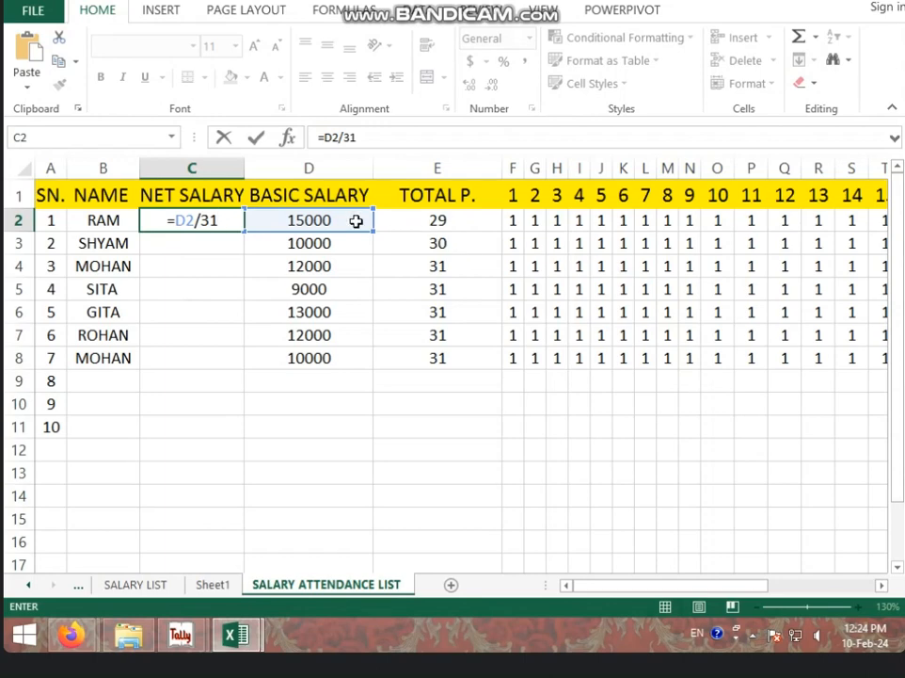
text(*)
click(438, 221)
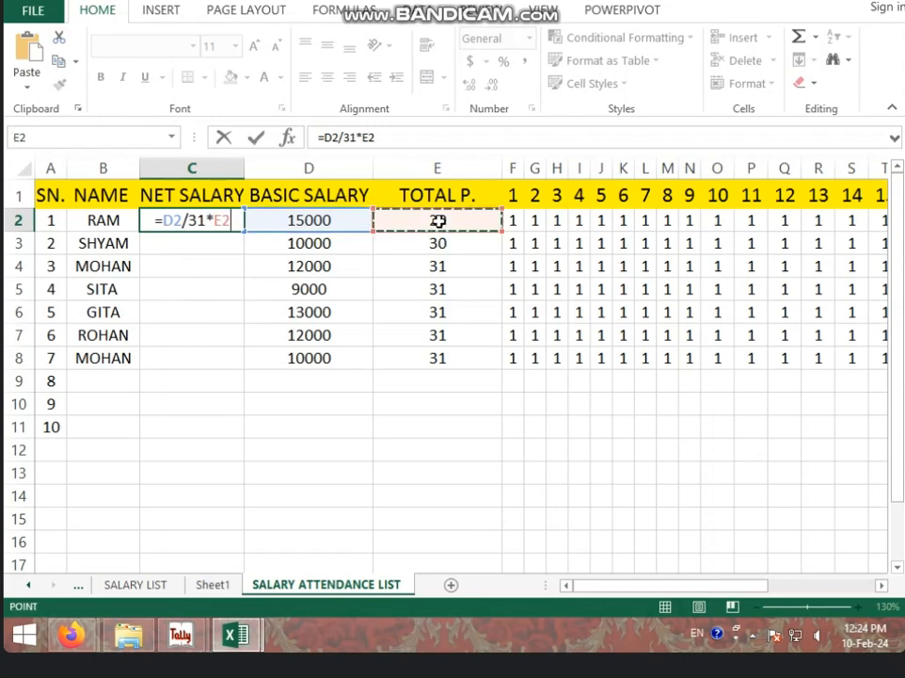
key(Return)
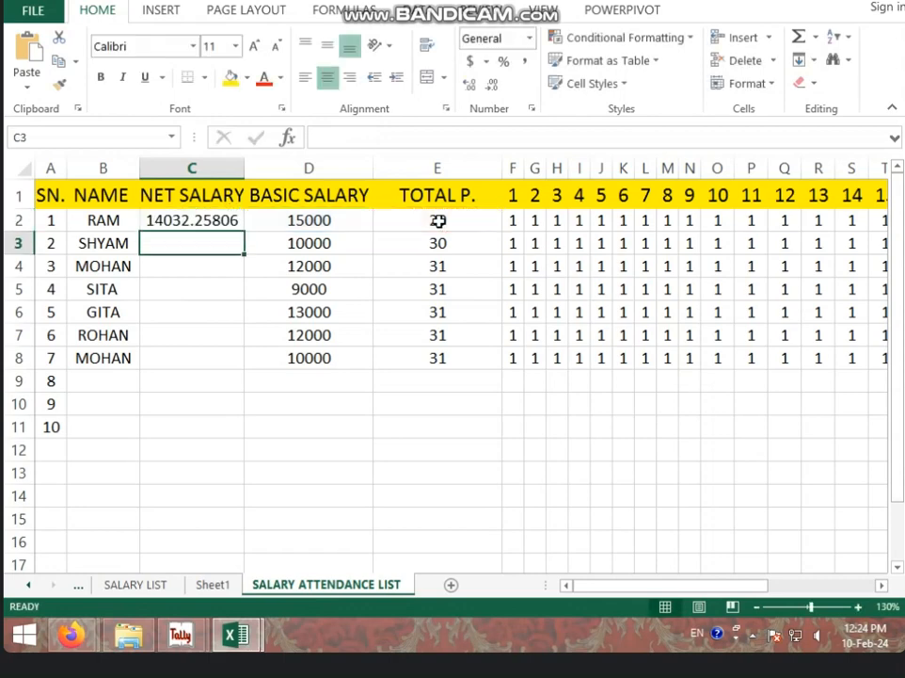
click(168, 228)
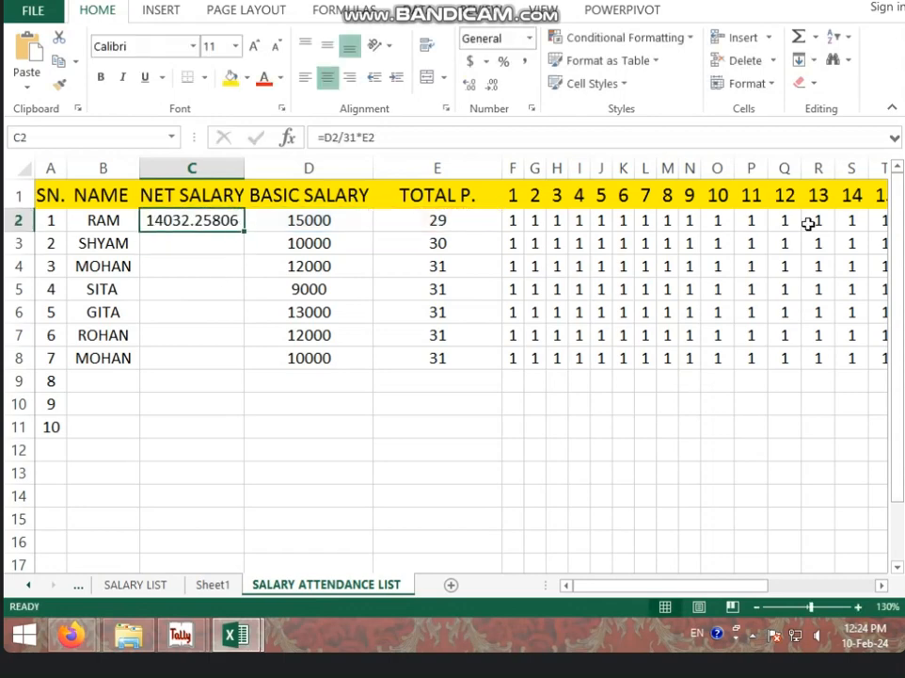
Change the first employee's day 20 attendance in Y2 to 1.
drag(638, 585, 774, 579)
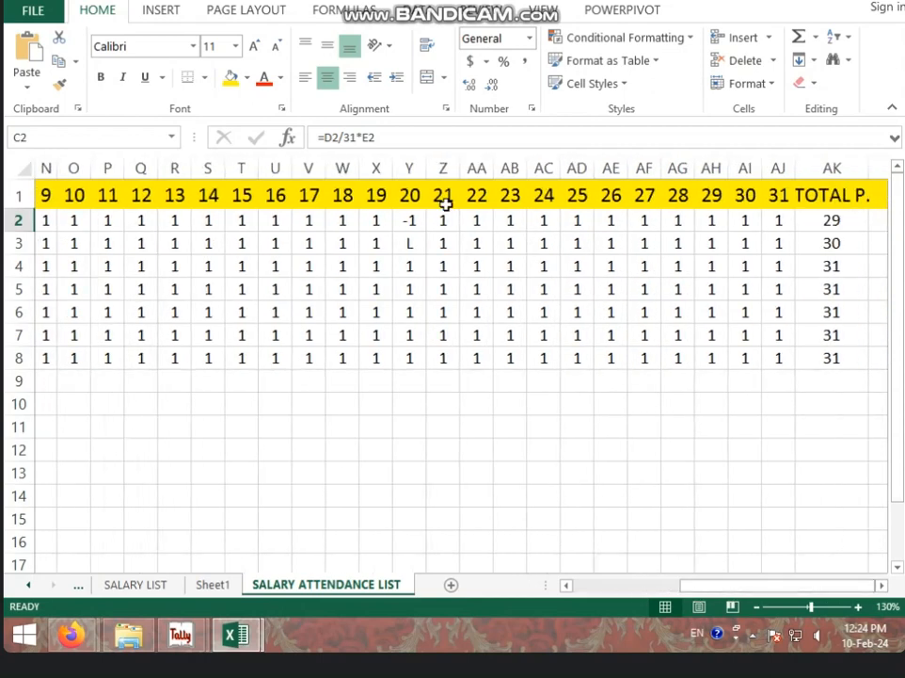
click(409, 219)
text(1)
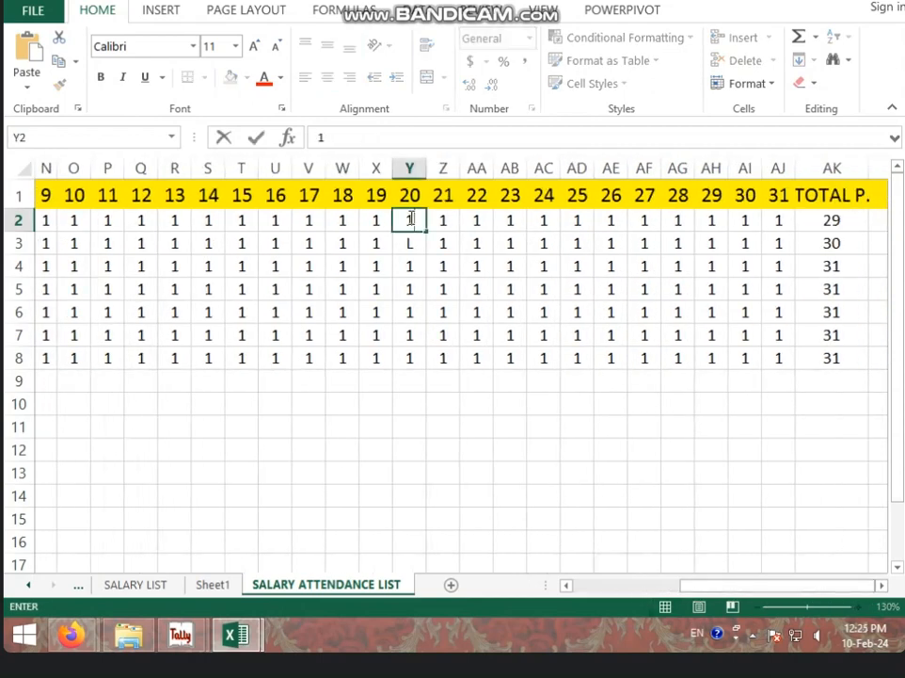
key(Return)
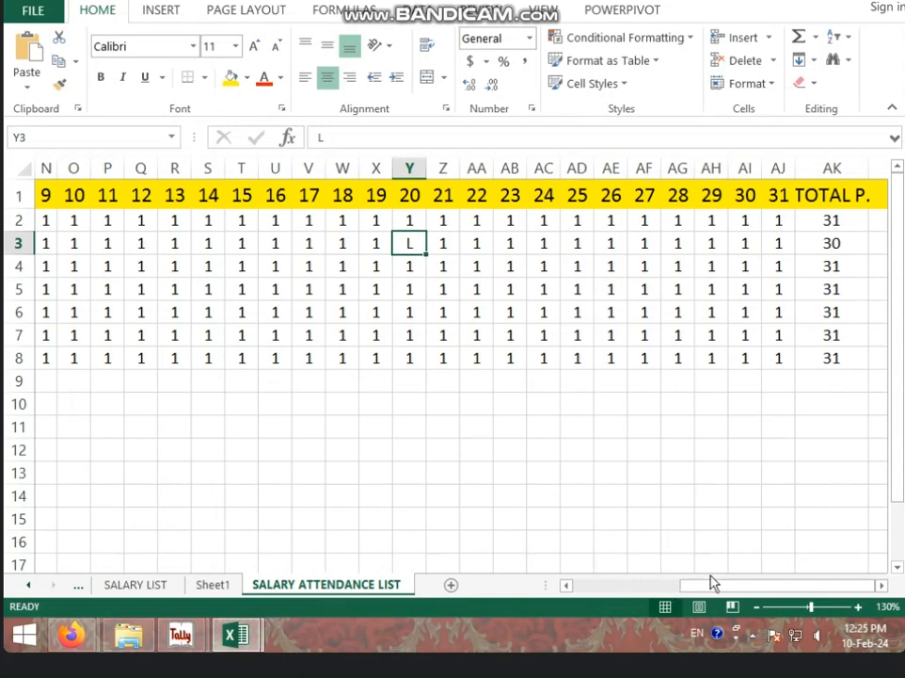
drag(697, 584, 551, 598)
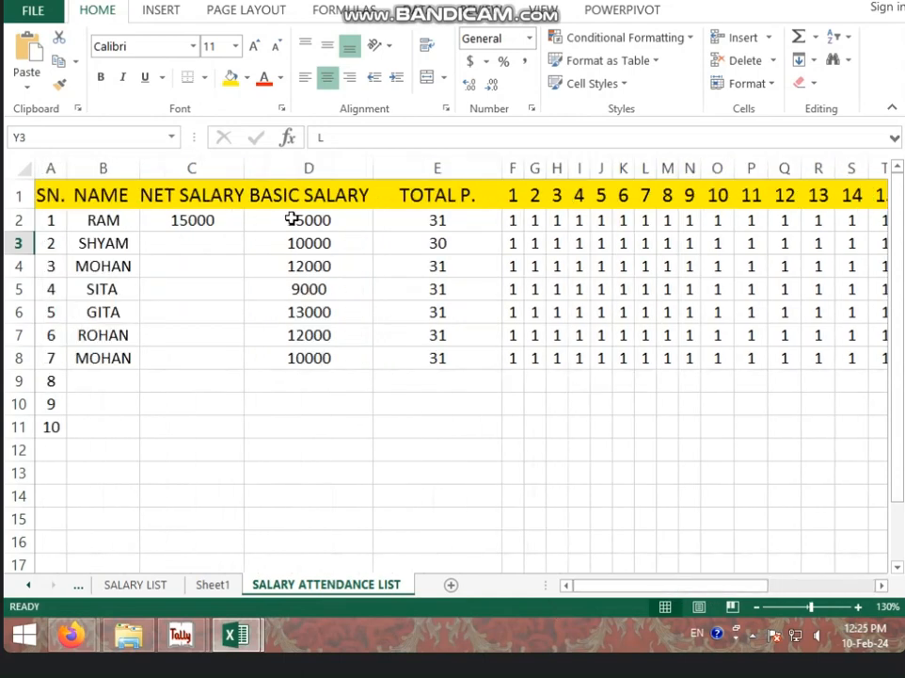
Mark the first employee's day 1 attendance in F2 as L.
click(510, 222)
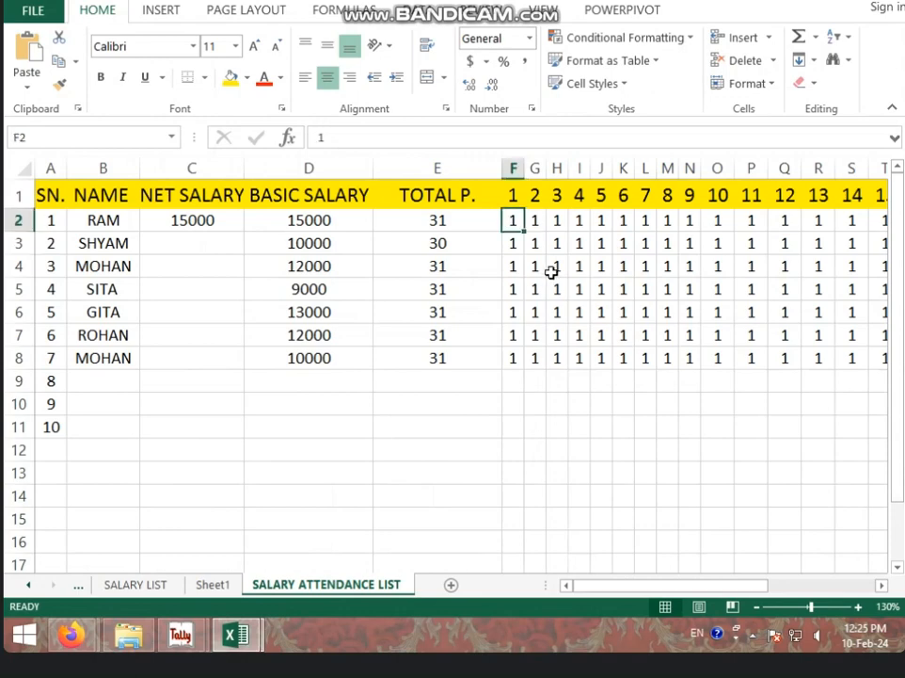
text(L)
key(Return)
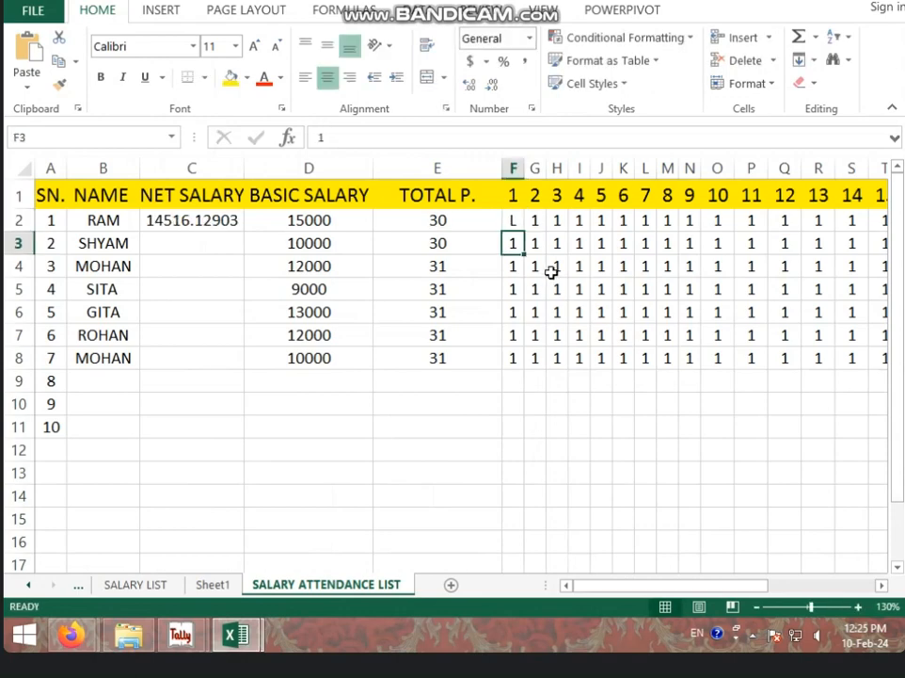
Fill the net salary formula from C2 down to C8 for the remaining employees.
click(518, 218)
click(517, 242)
click(240, 228)
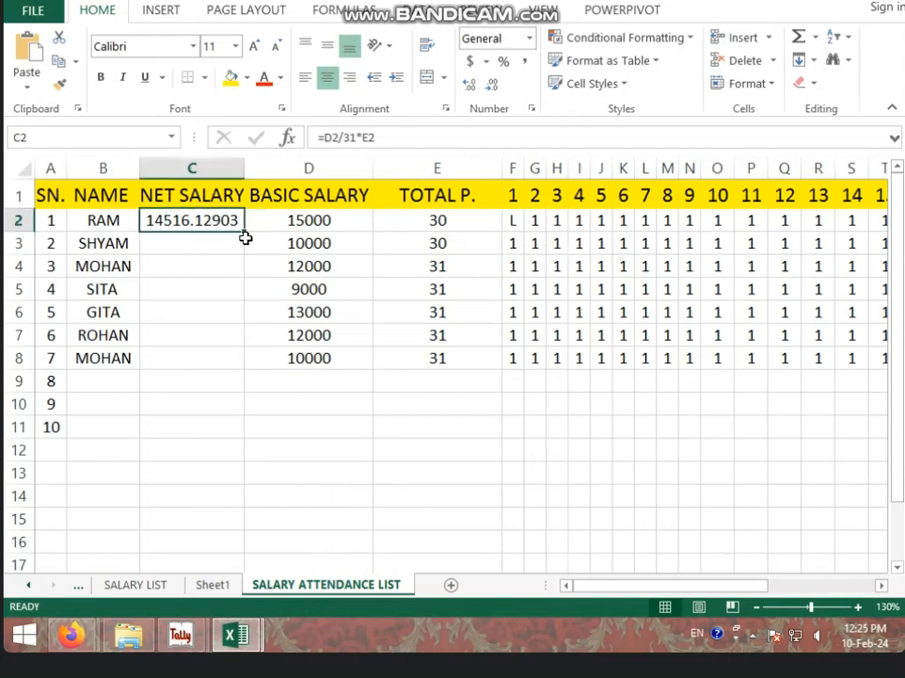
drag(245, 231, 248, 368)
Enter -1 as the day 1 attendance of the second and third employees in F3 and F4.
click(517, 246)
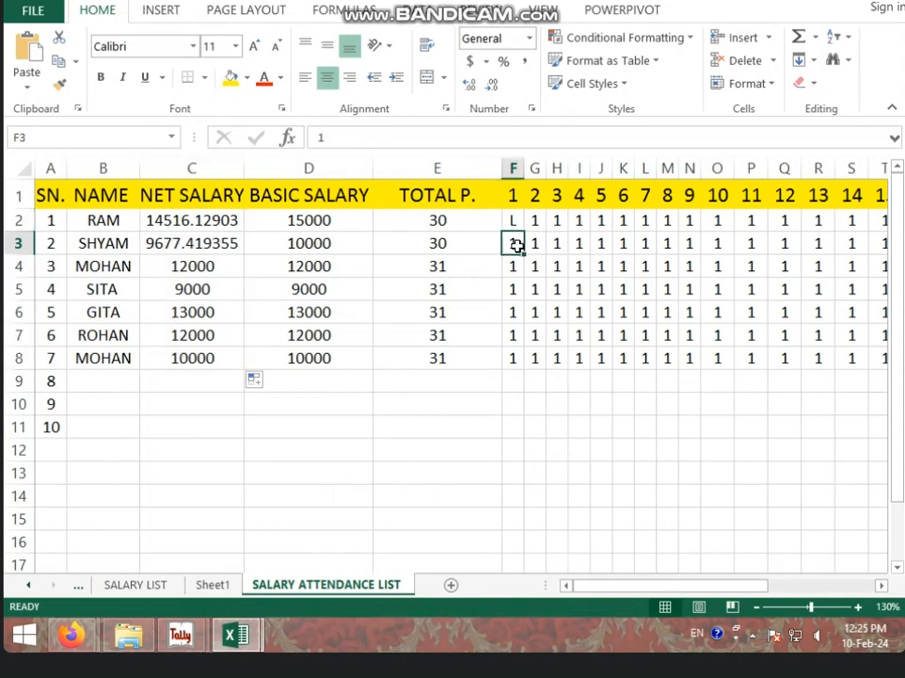
text(-1)
key(Return)
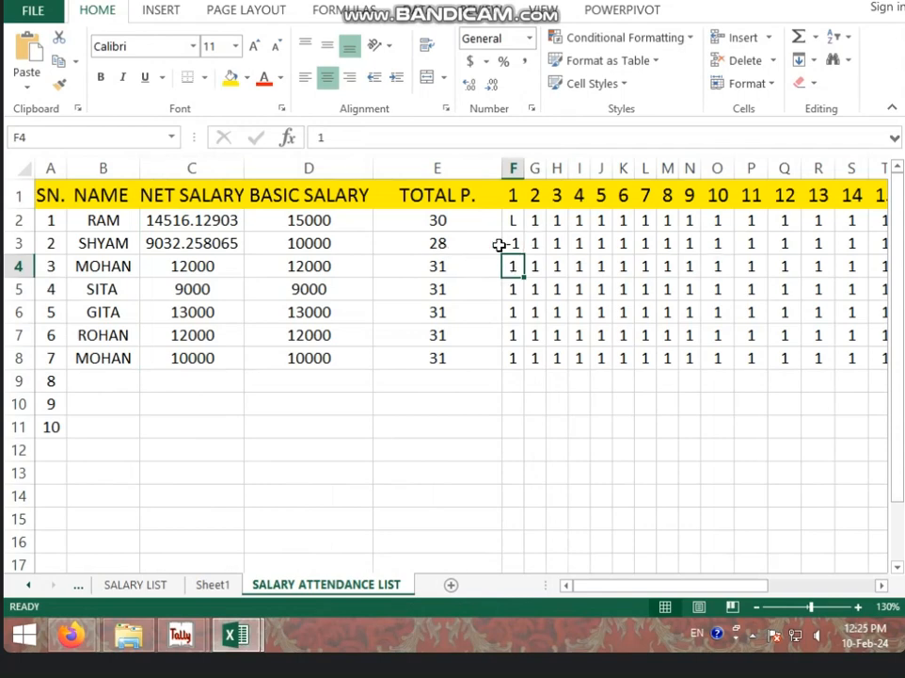
drag(621, 585, 676, 588)
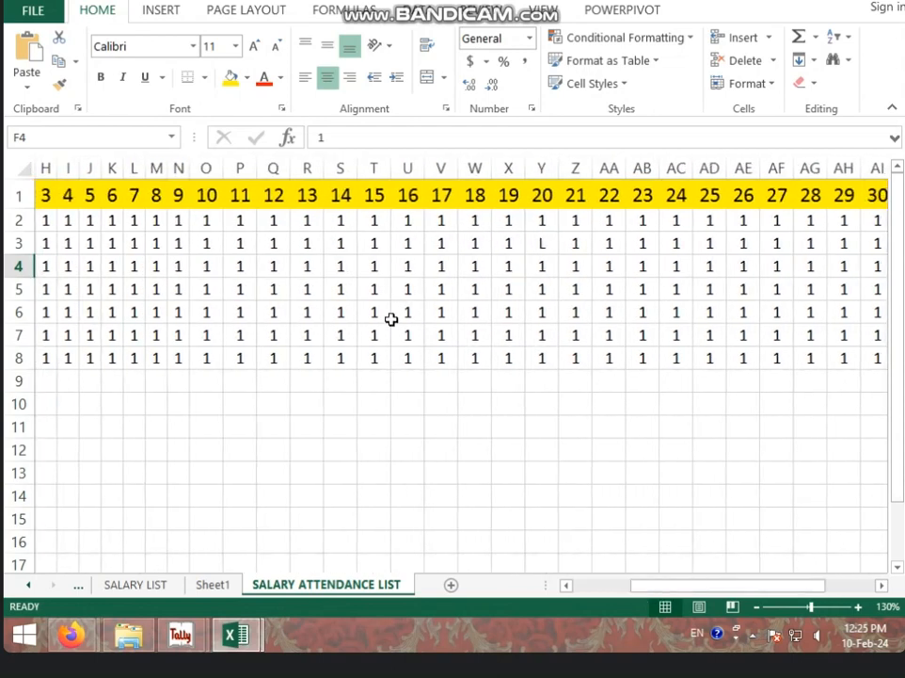
drag(693, 589, 546, 588)
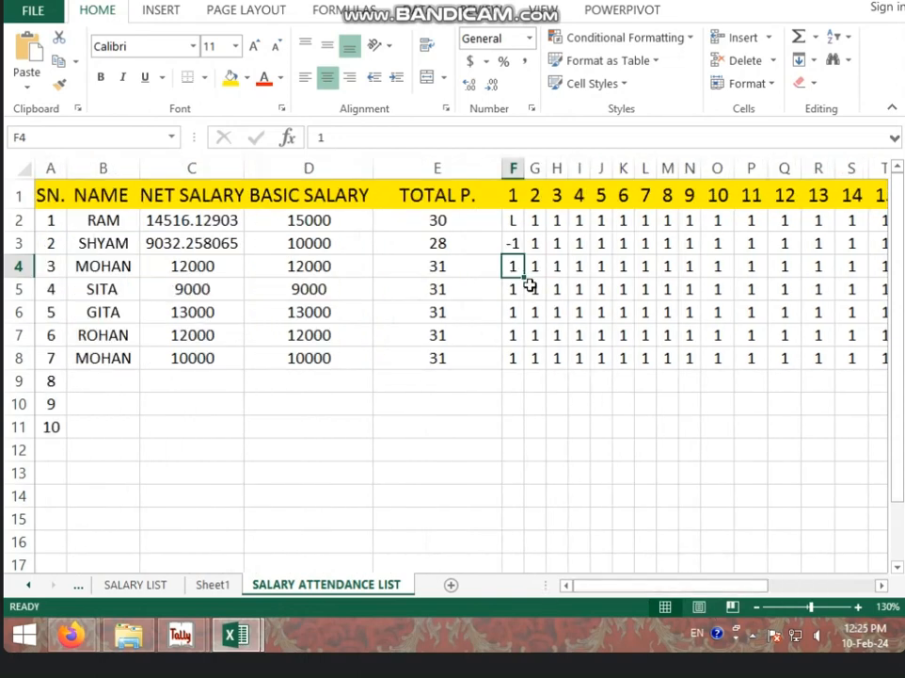
text(-1)
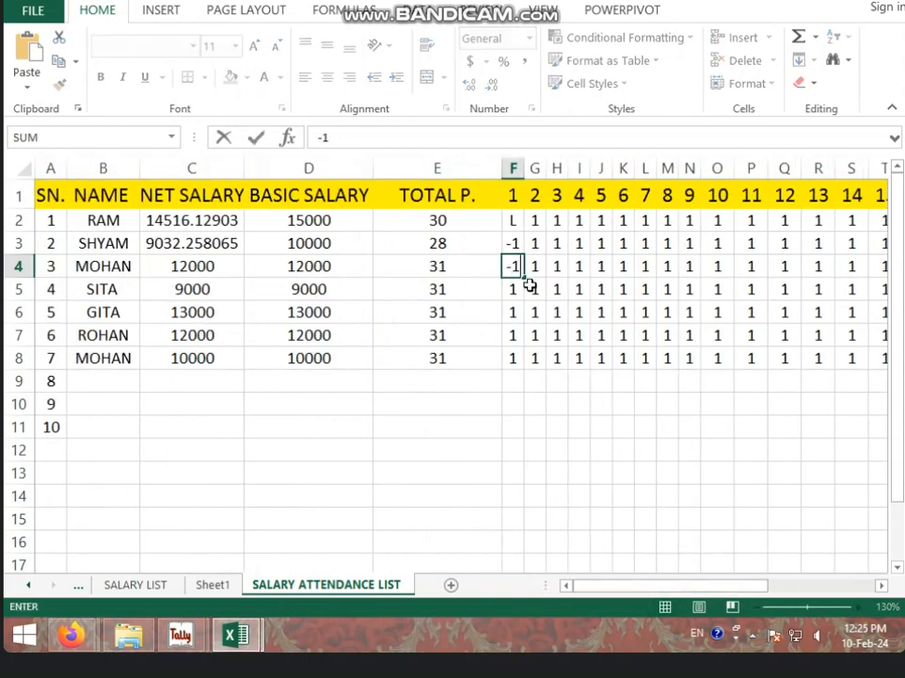
key(Return)
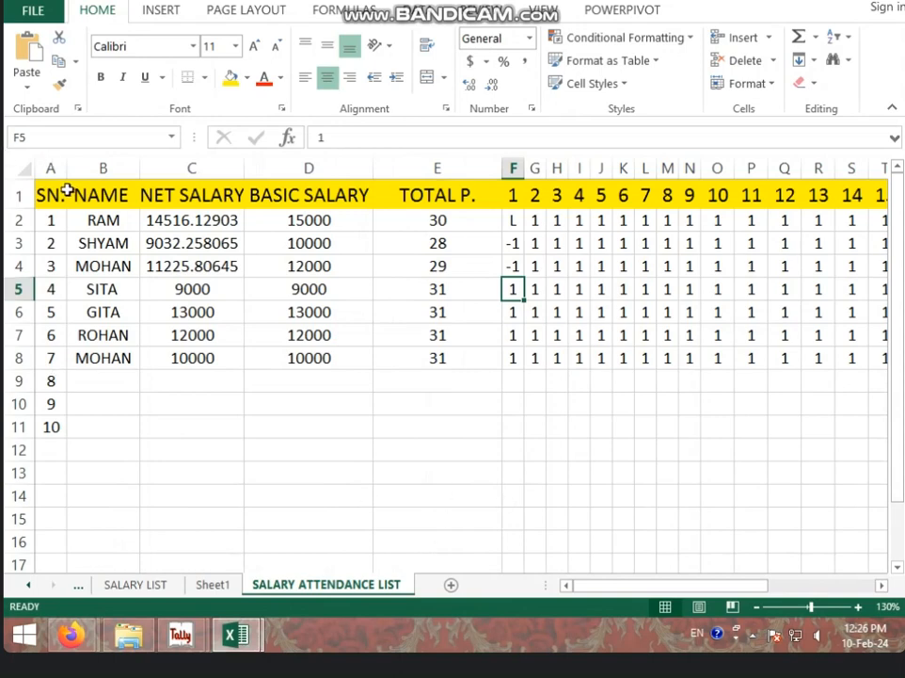
Apply All Borders to the attendance table A1:AJ8 and autofit the width of column E.
drag(47, 194, 715, 370)
drag(714, 366, 713, 362)
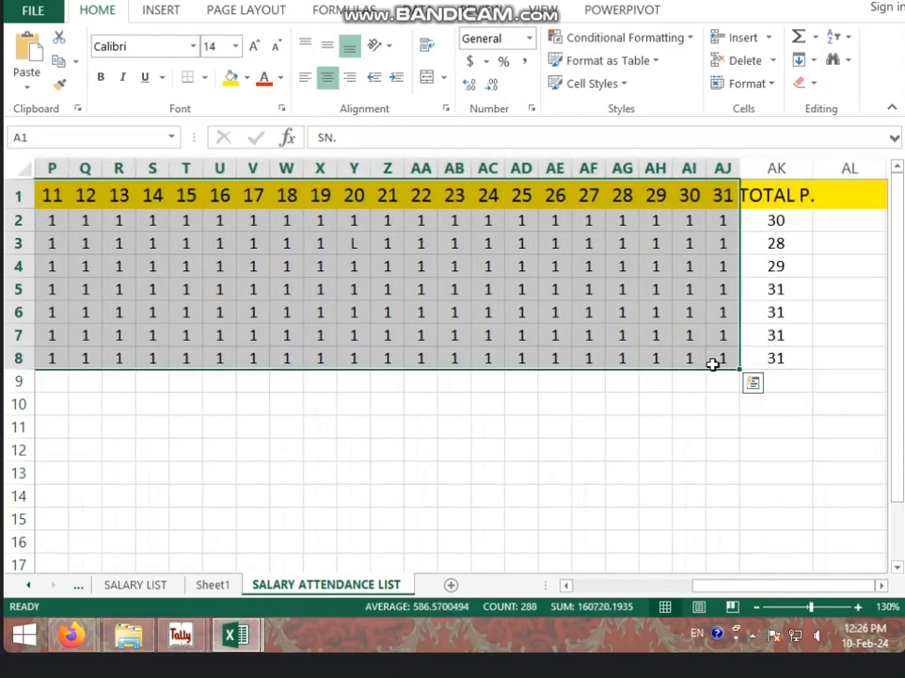
click(203, 80)
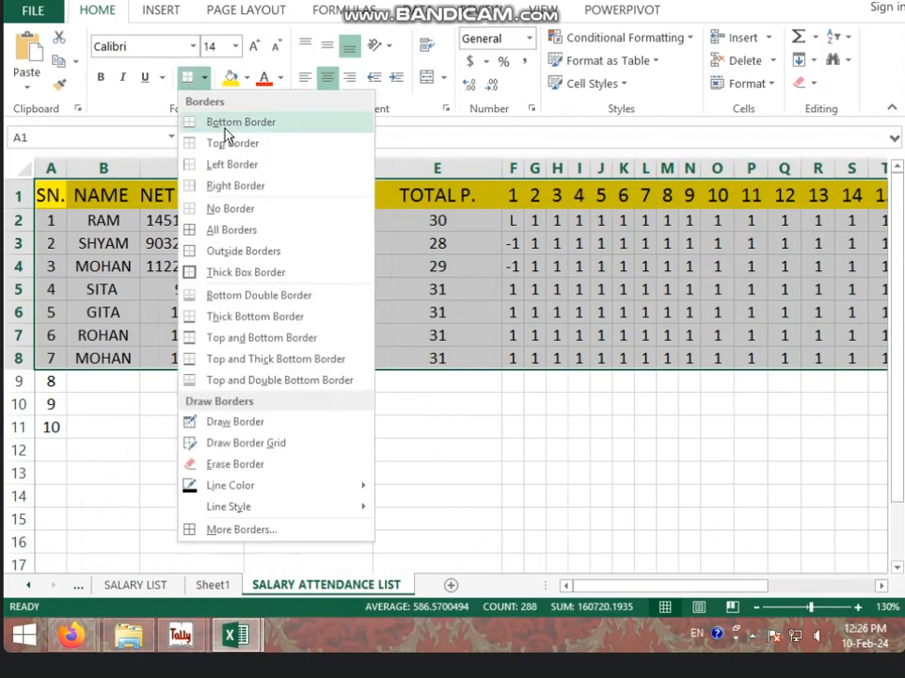
click(231, 230)
click(312, 344)
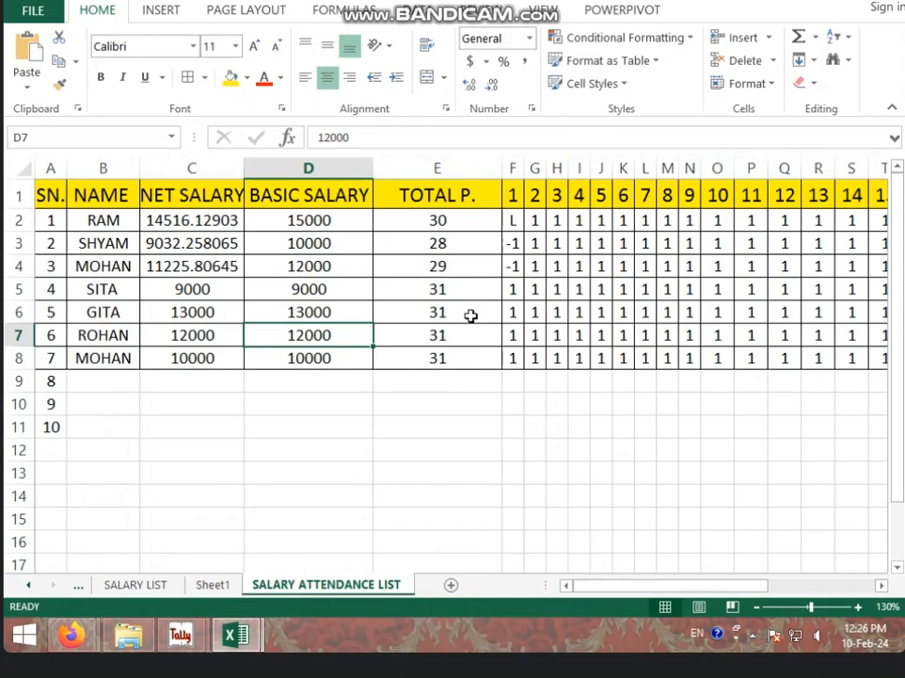
double_click(503, 168)
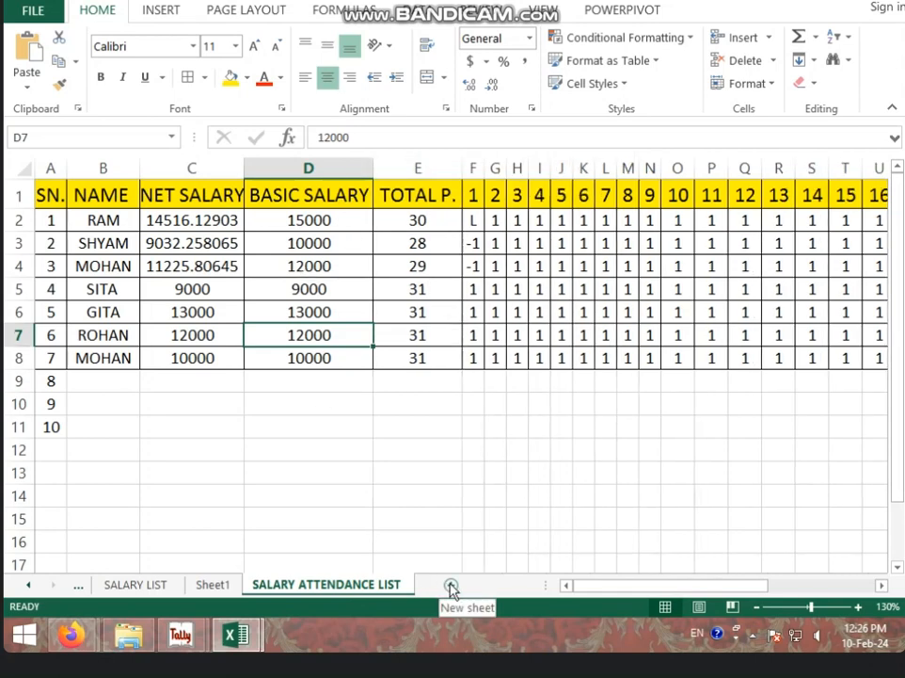
click(474, 220)
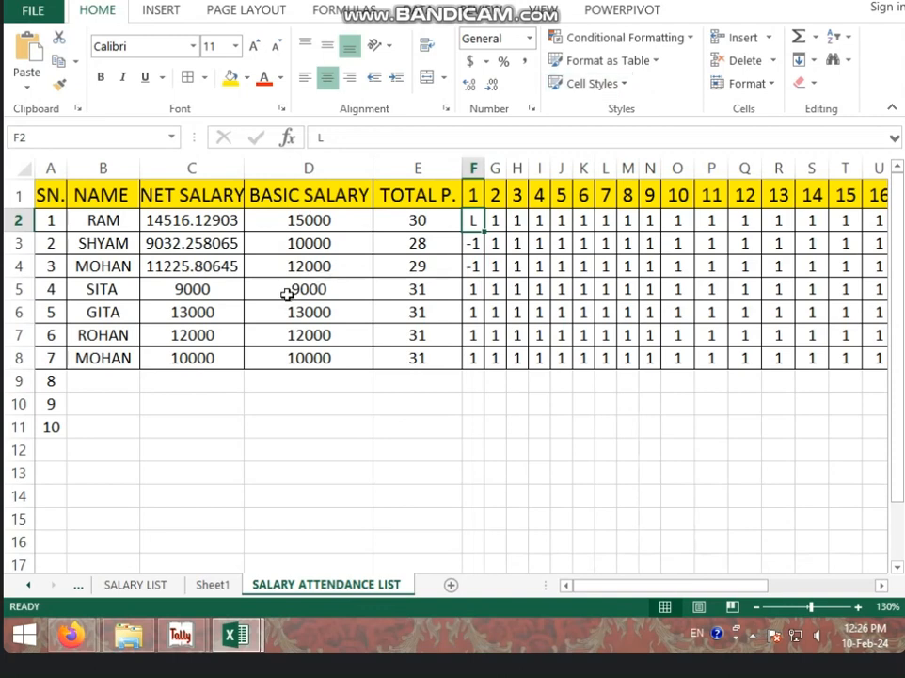
Add a new worksheet after SALARY ATTENDANCE LIST and rename it LET MIN.
click(452, 590)
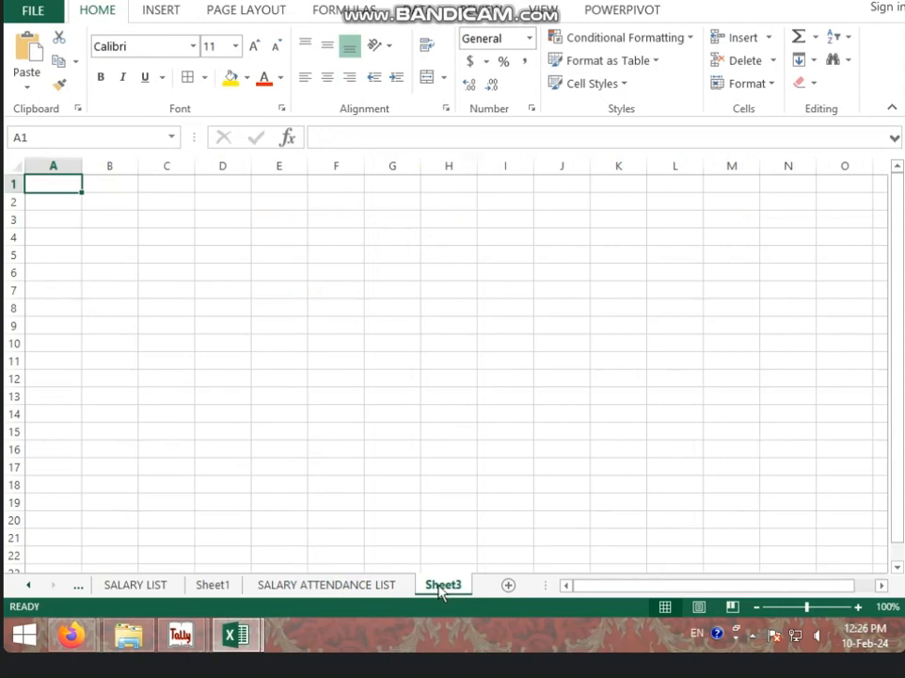
right_click(443, 586)
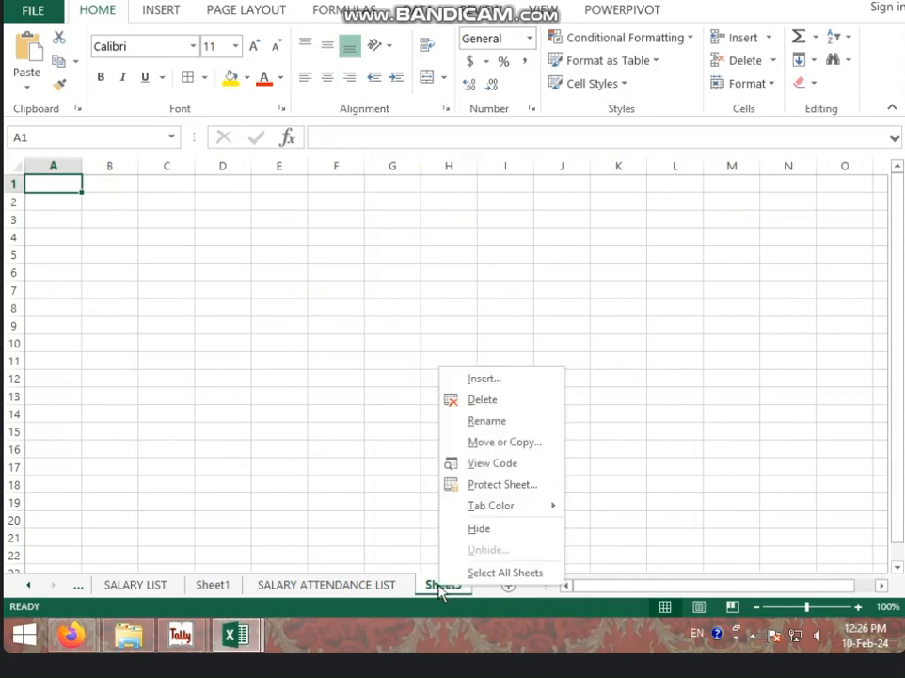
click(490, 420)
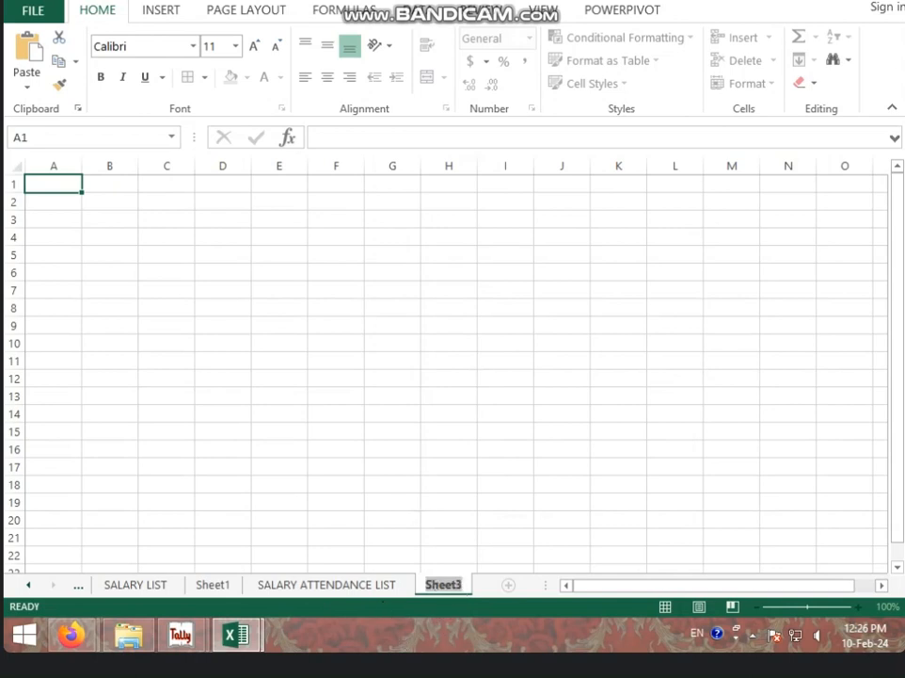
text(LET)
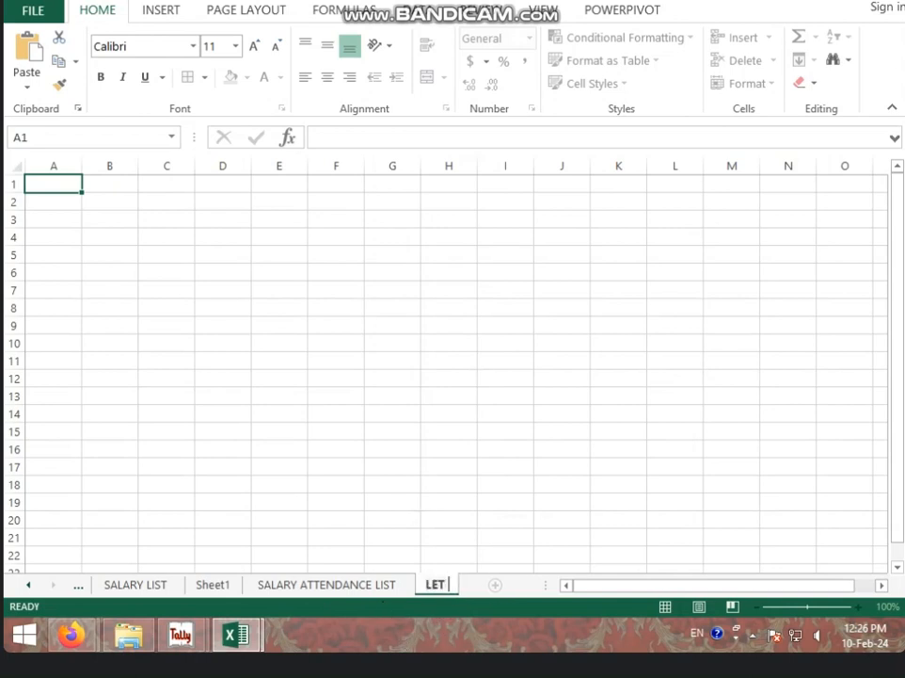
text( MIN.)
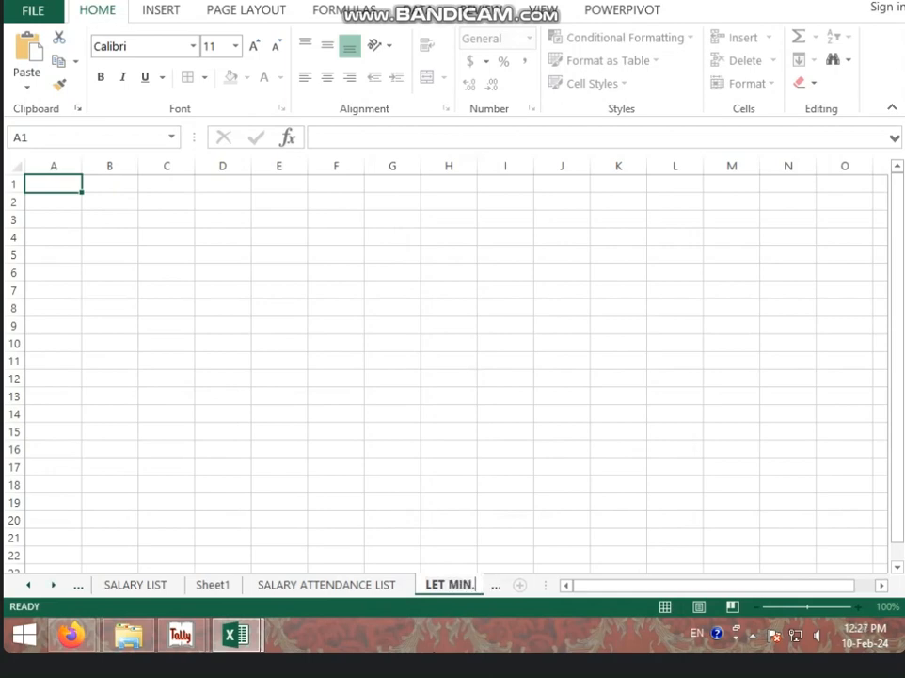
key(Return)
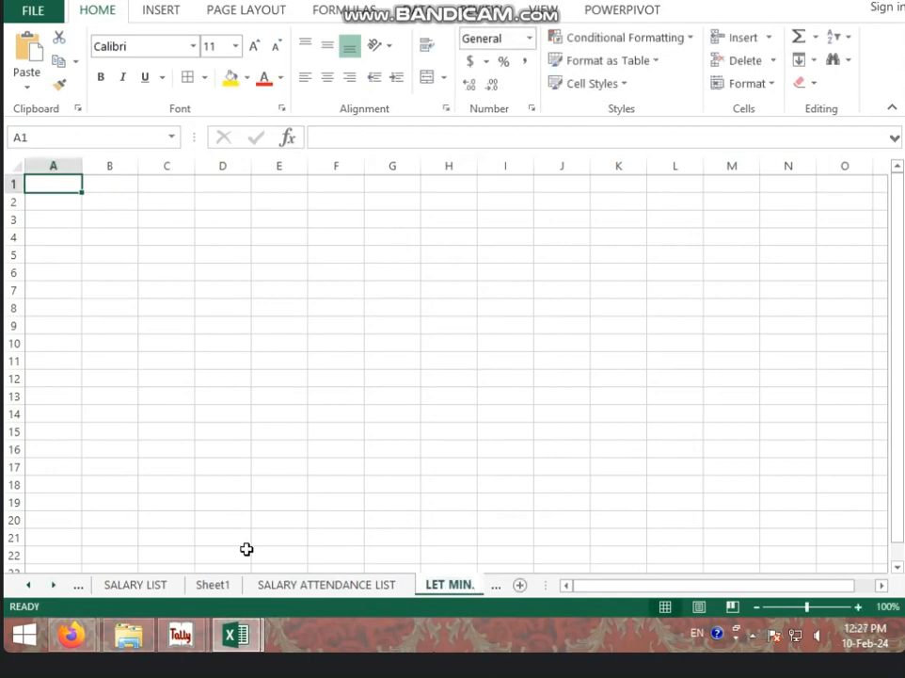
Link cell A1 of the LET MIN. sheet to the SN. header in A1 of SALARY ATTENDANCE LIST.
click(324, 586)
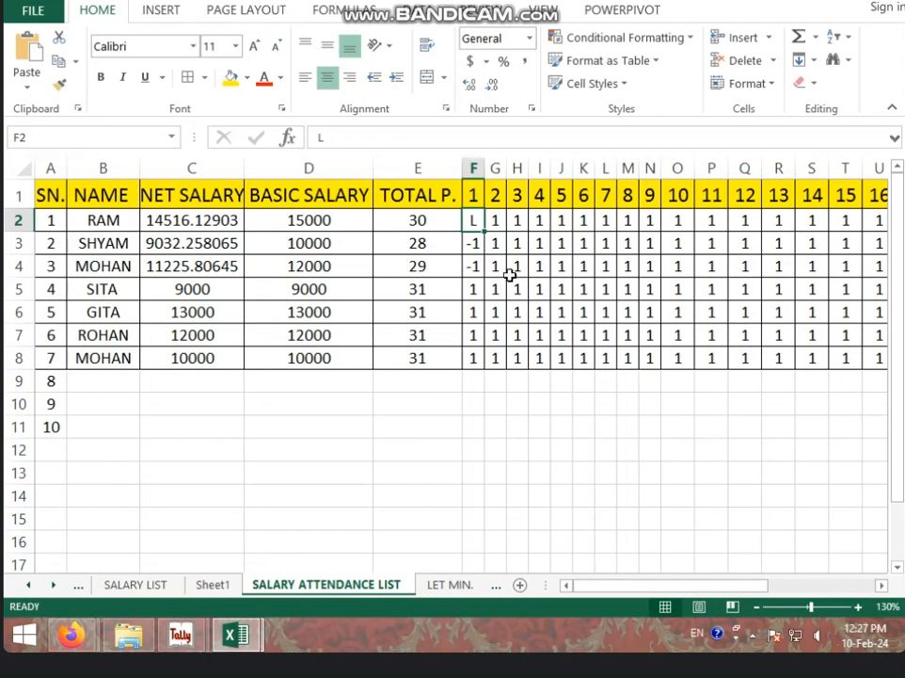
click(439, 586)
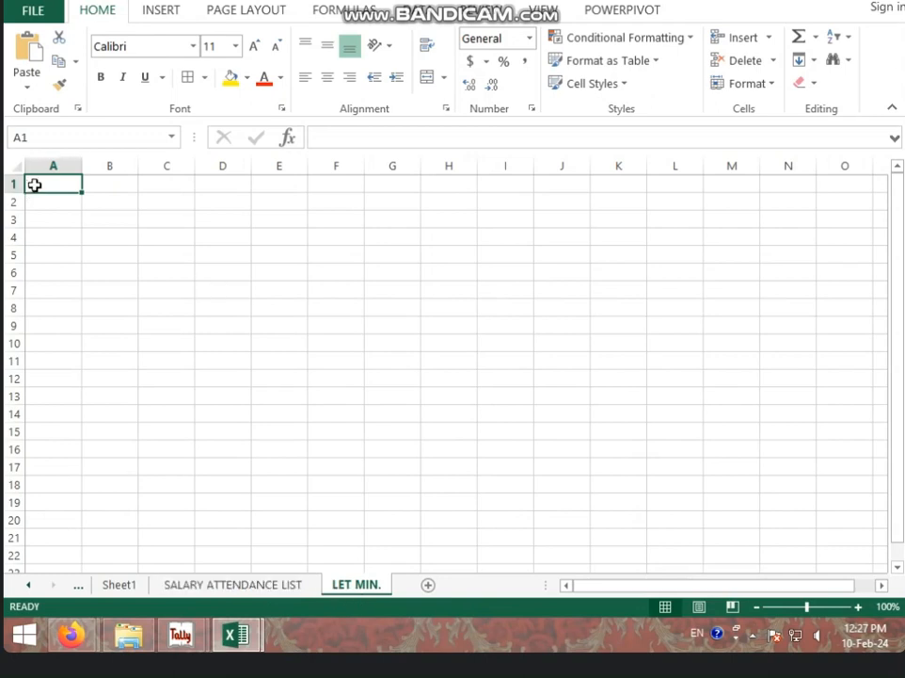
text(=)
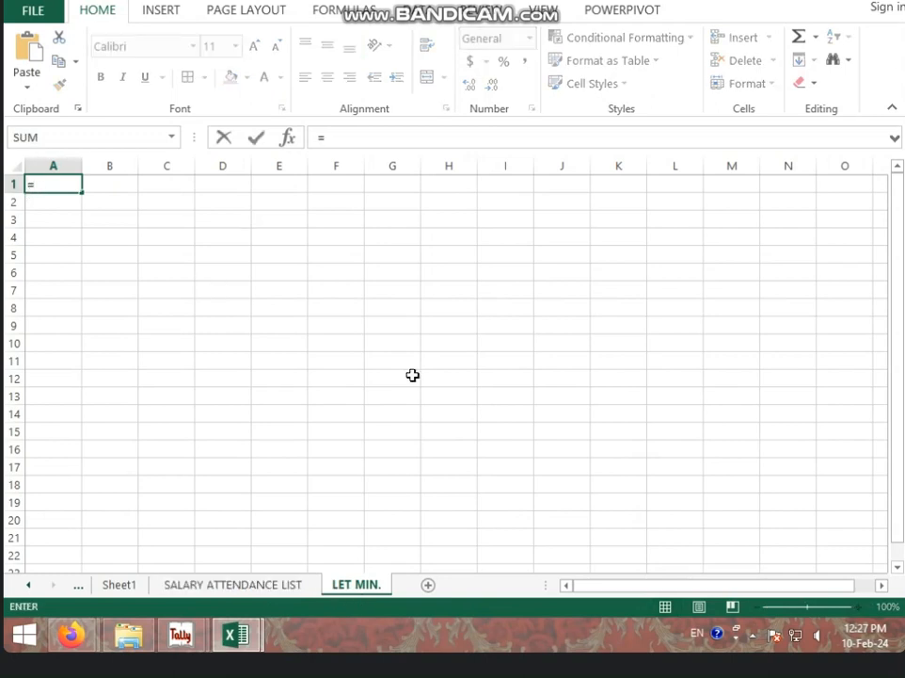
click(225, 586)
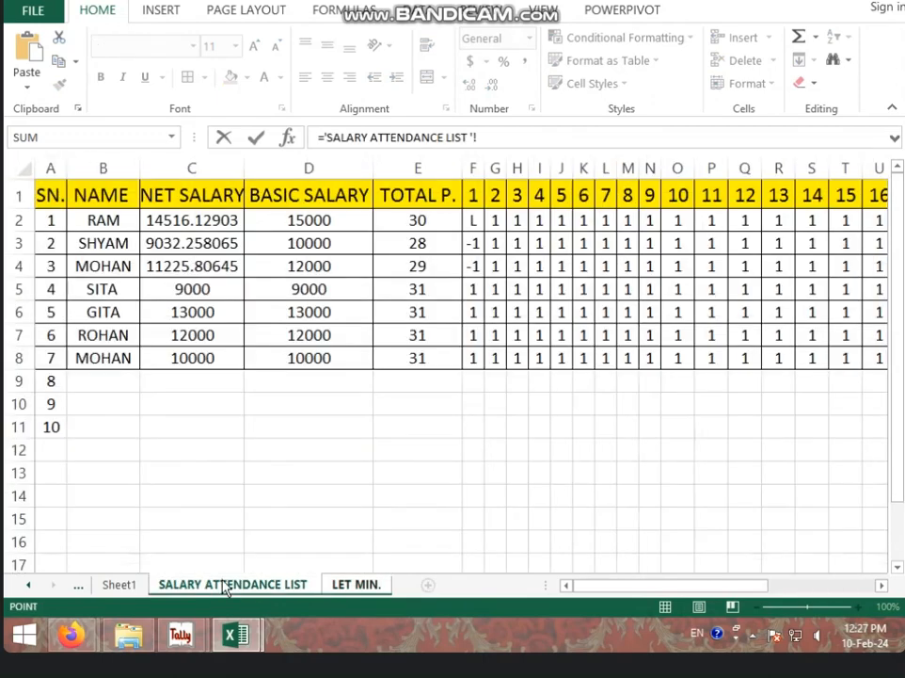
click(44, 195)
key(Return)
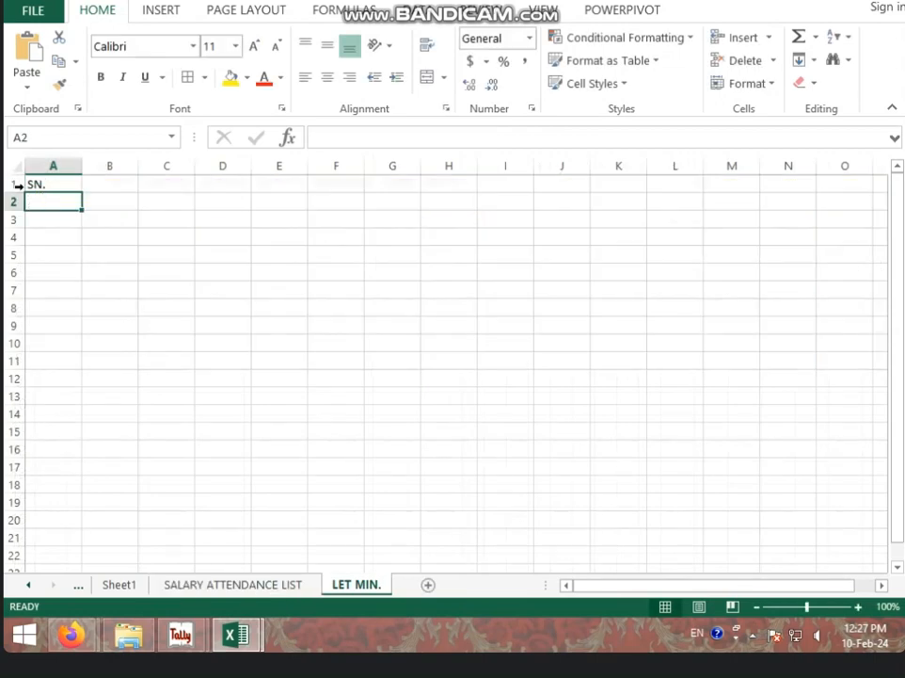
Fill the link formula from A1 of the LET MIN. sheet across to column D and down to row 11.
click(69, 183)
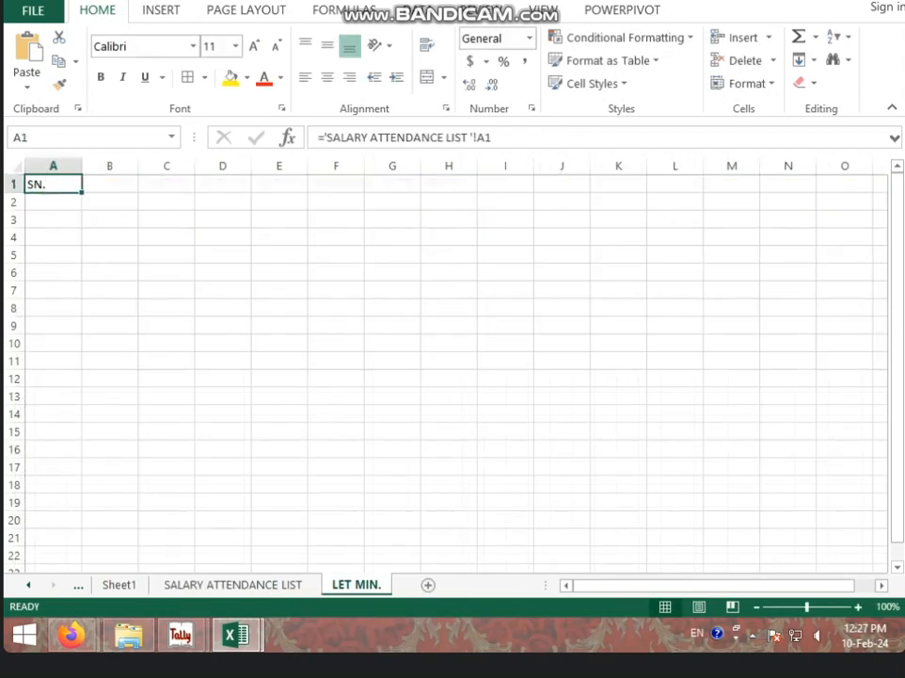
click(215, 586)
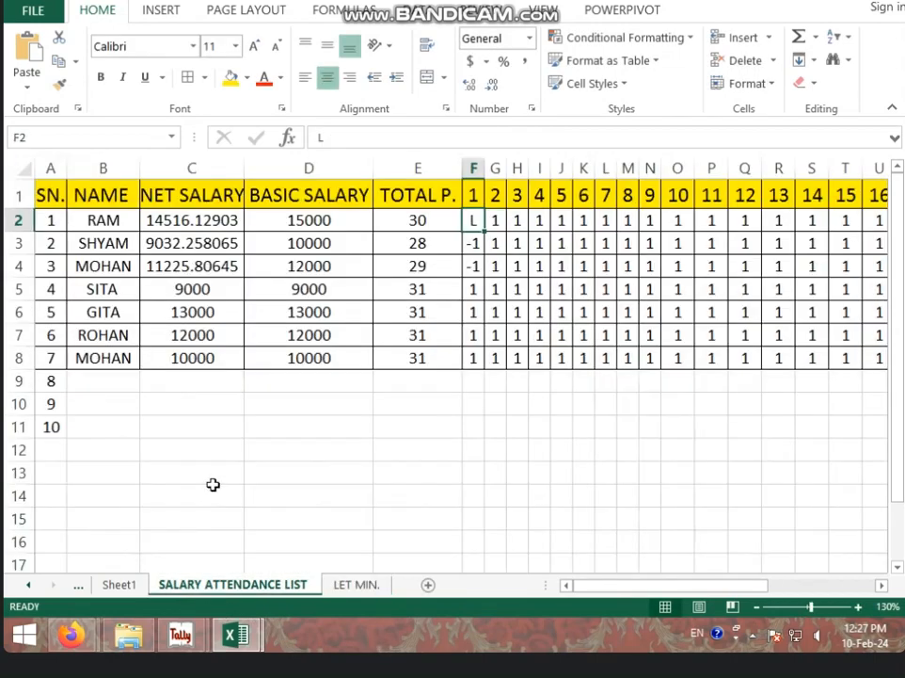
click(356, 585)
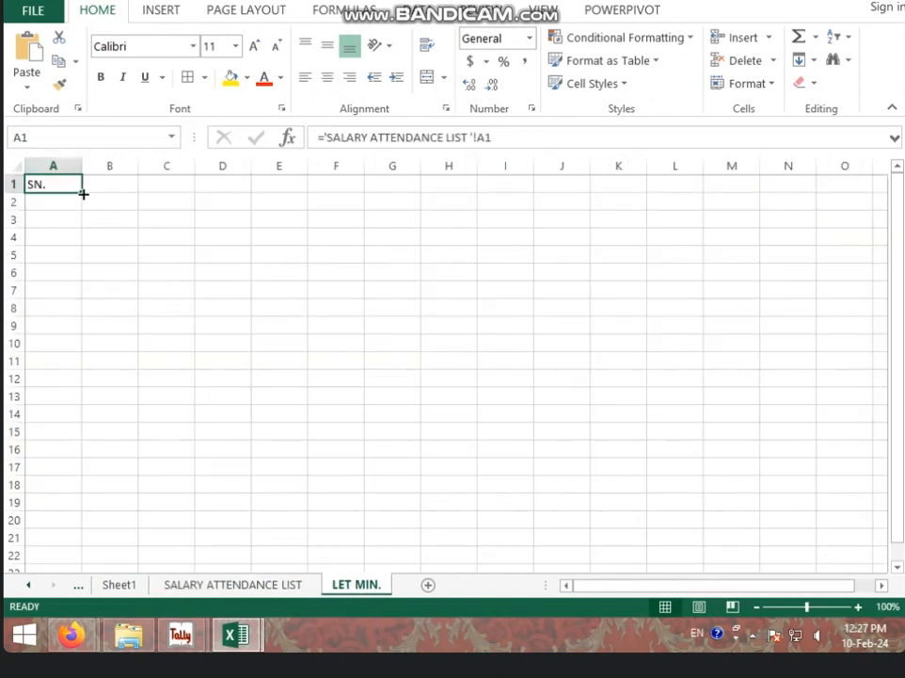
drag(82, 192, 252, 377)
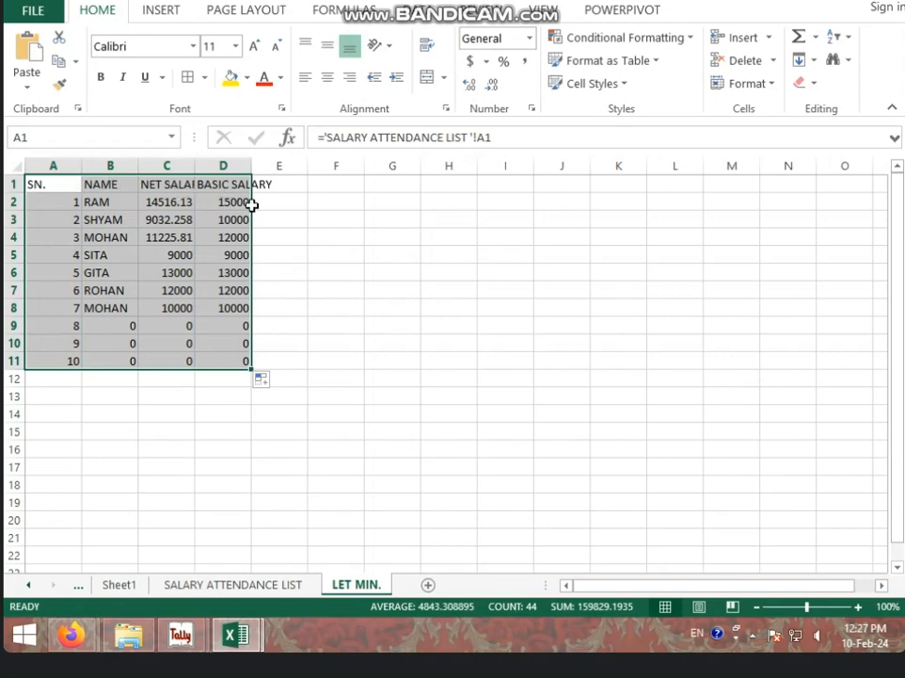
Try clearing the linked salary cells in C1:E13 of the LET MIN. sheet, and undo the deletion.
click(392, 290)
drag(174, 183, 278, 393)
key(Delete)
click(188, 375)
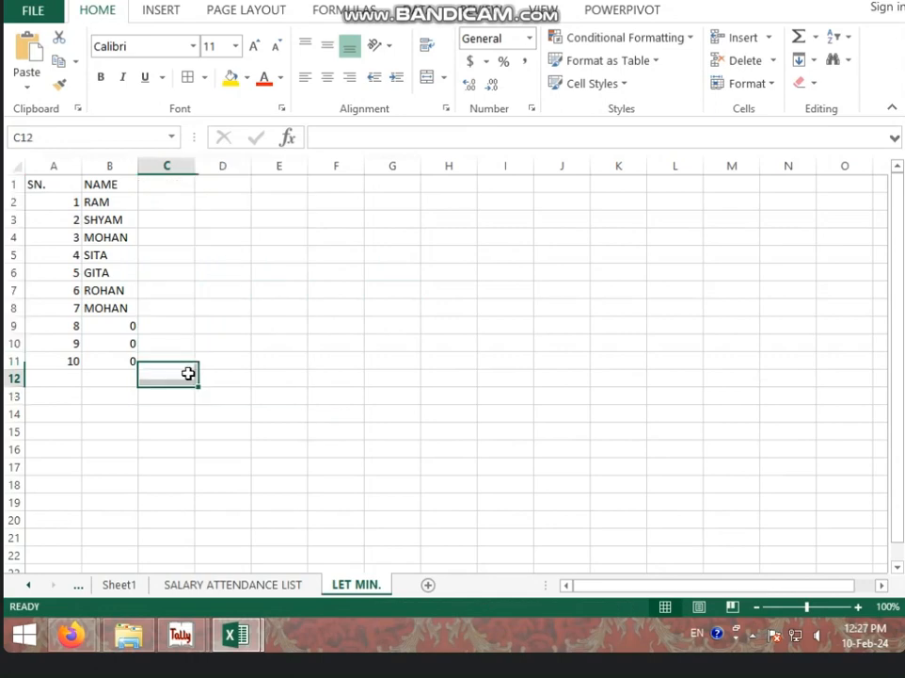
key(ctrl+z)
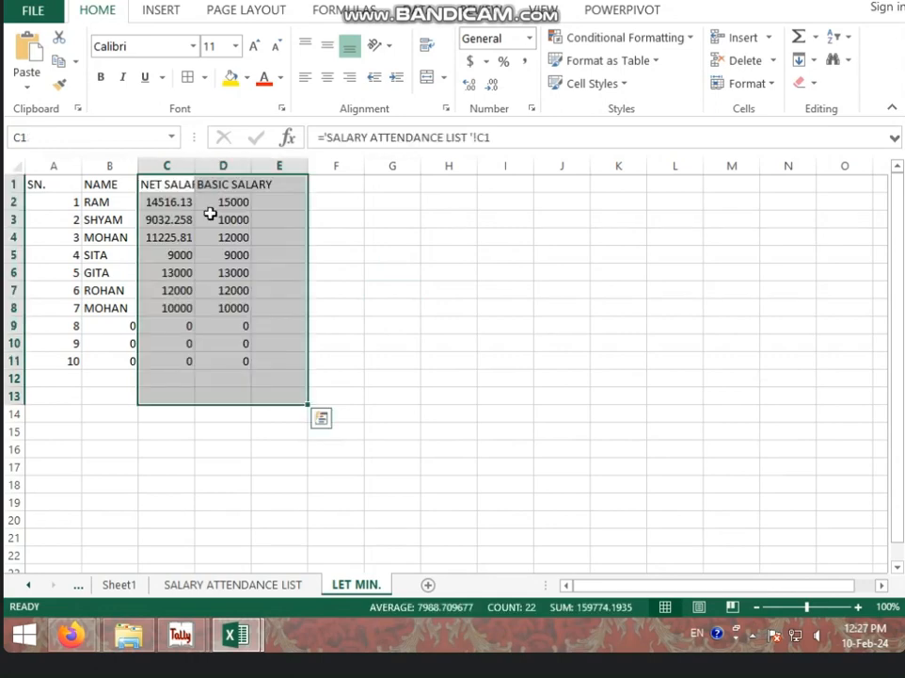
Delete the NET SALARY column from the LET MIN. sheet and clear the surplus entries in A9:D12.
right_click(157, 166)
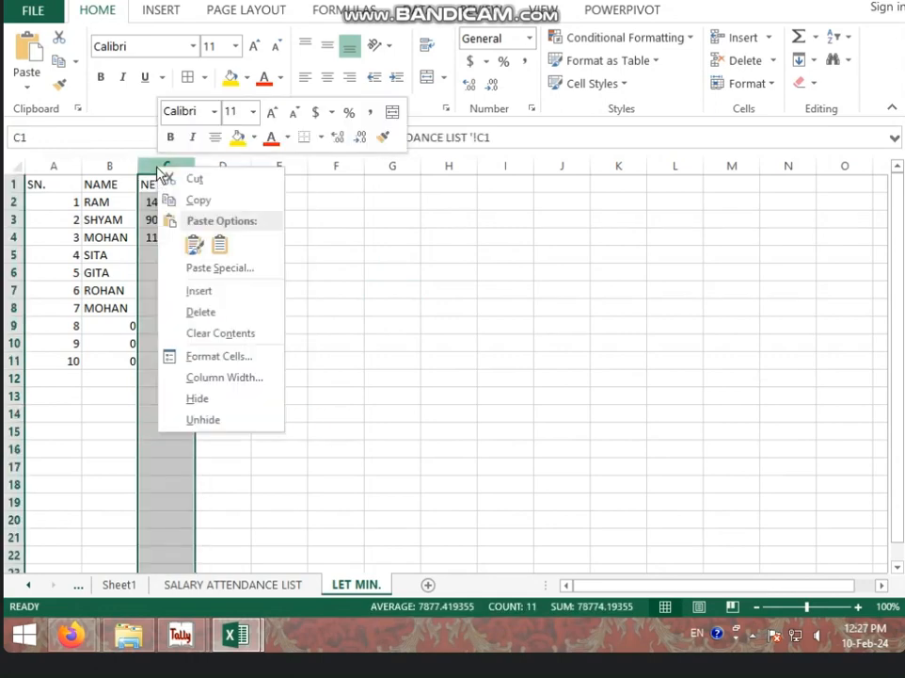
click(209, 310)
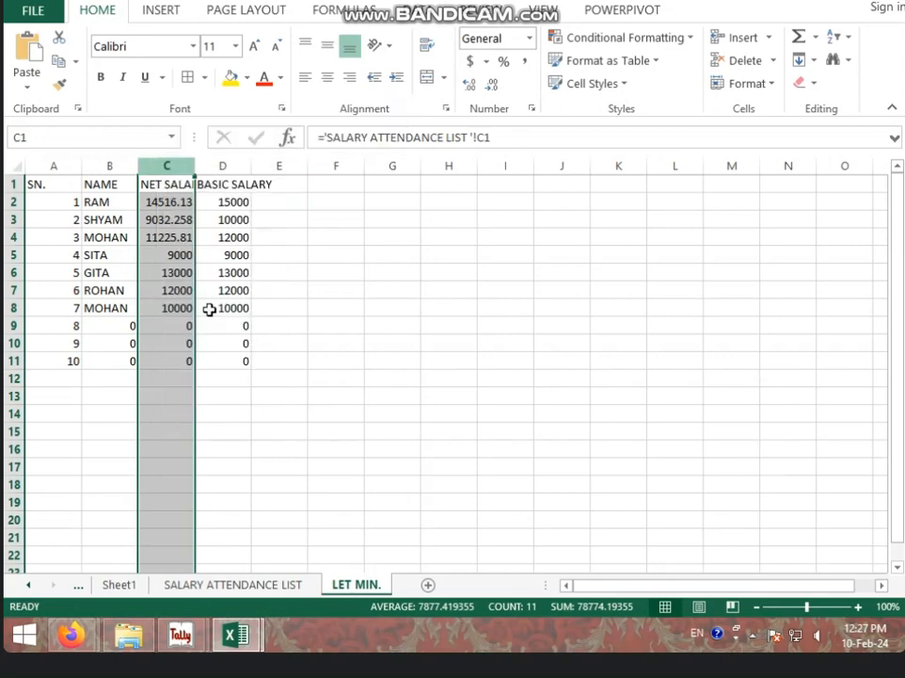
click(180, 213)
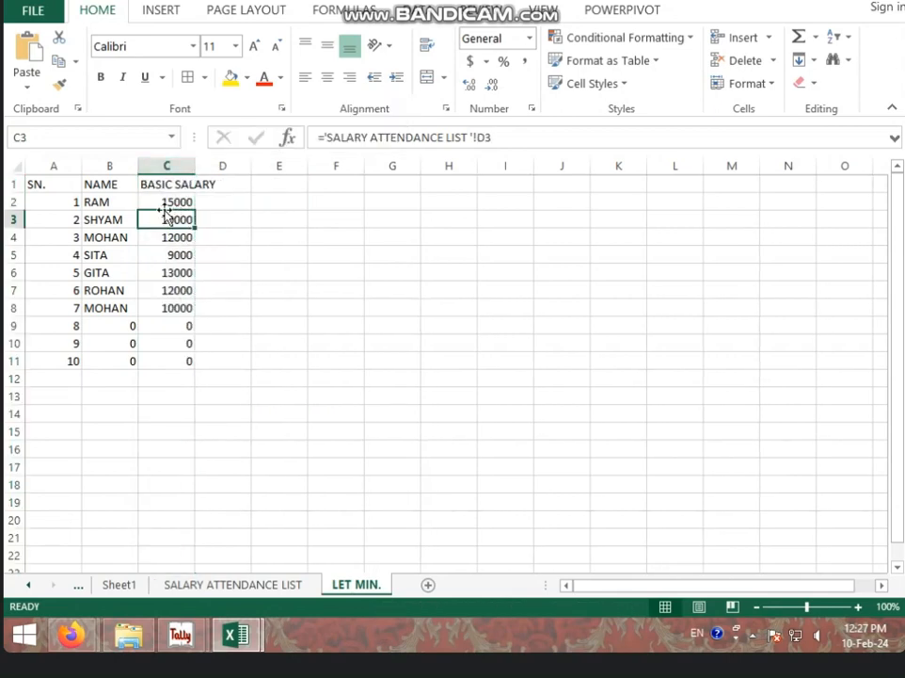
drag(70, 328, 213, 372)
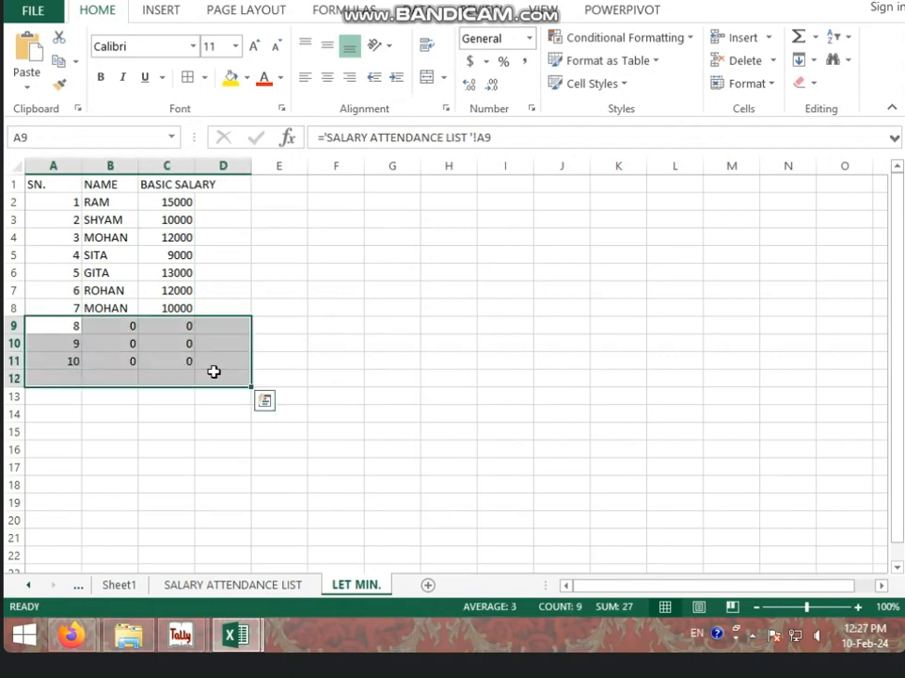
key(Delete)
click(182, 249)
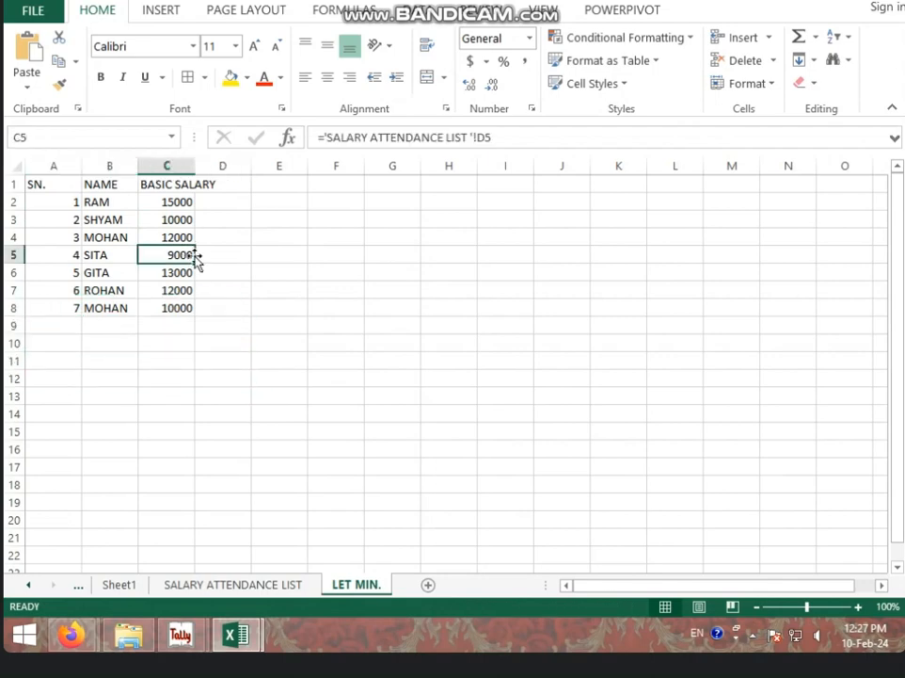
Narrow column A of the LET MIN. sheet to suit the short serial numbers.
scroll(194, 256, up, 1)
scroll(194, 256, up, 3)
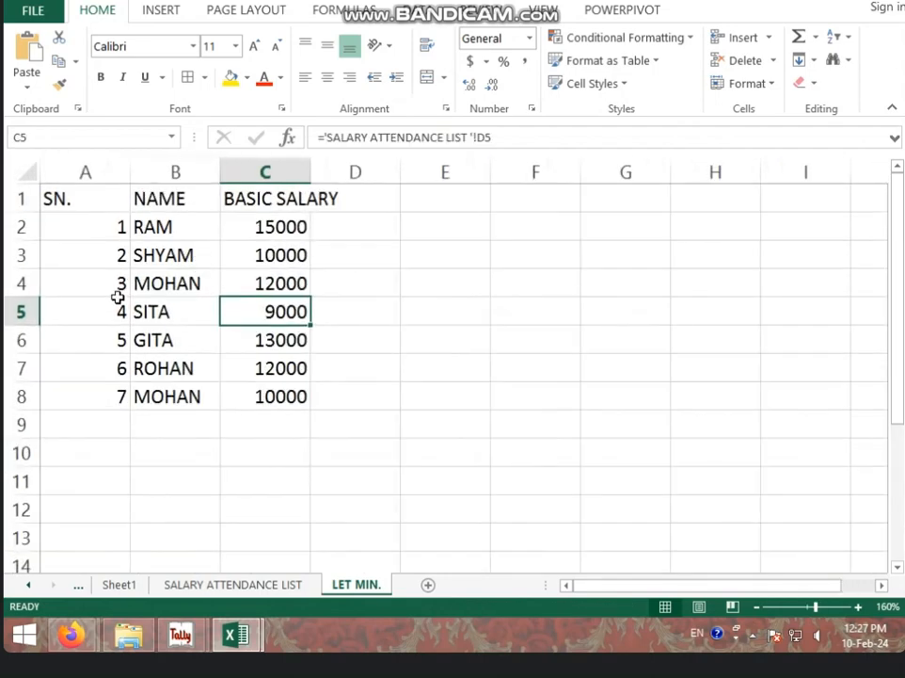
drag(130, 176, 80, 176)
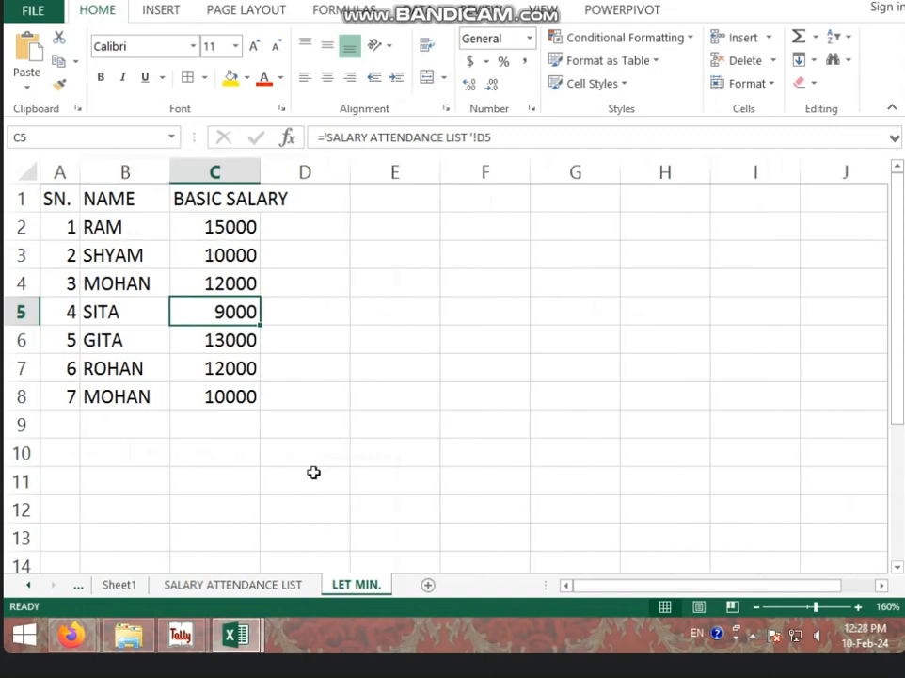
Set the basic salary in D2 of SALARY ATTENDANCE LIST to 16000 and check the linked value on the LET MIN. sheet.
click(242, 233)
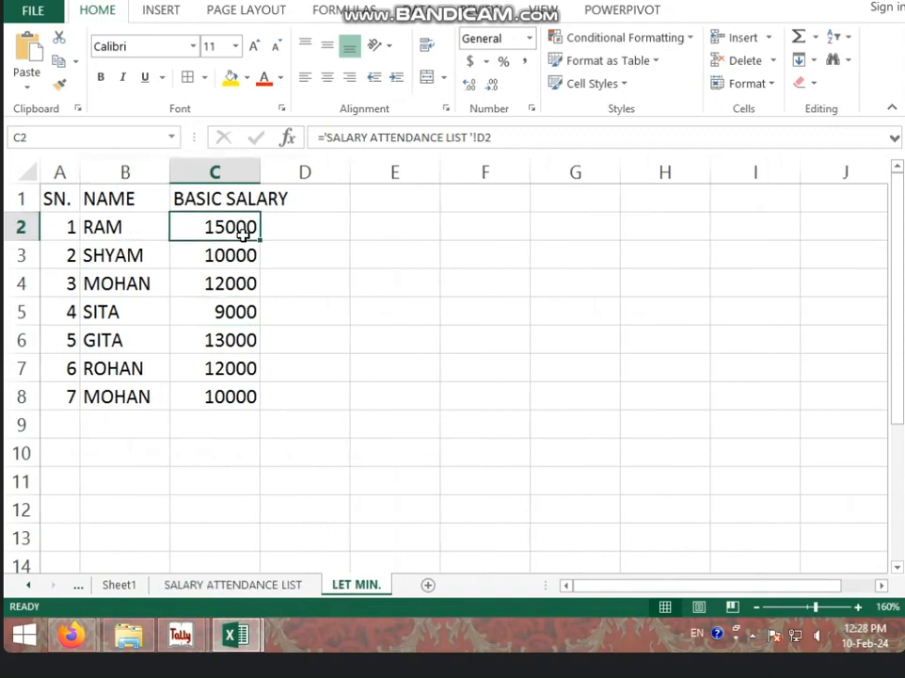
click(286, 595)
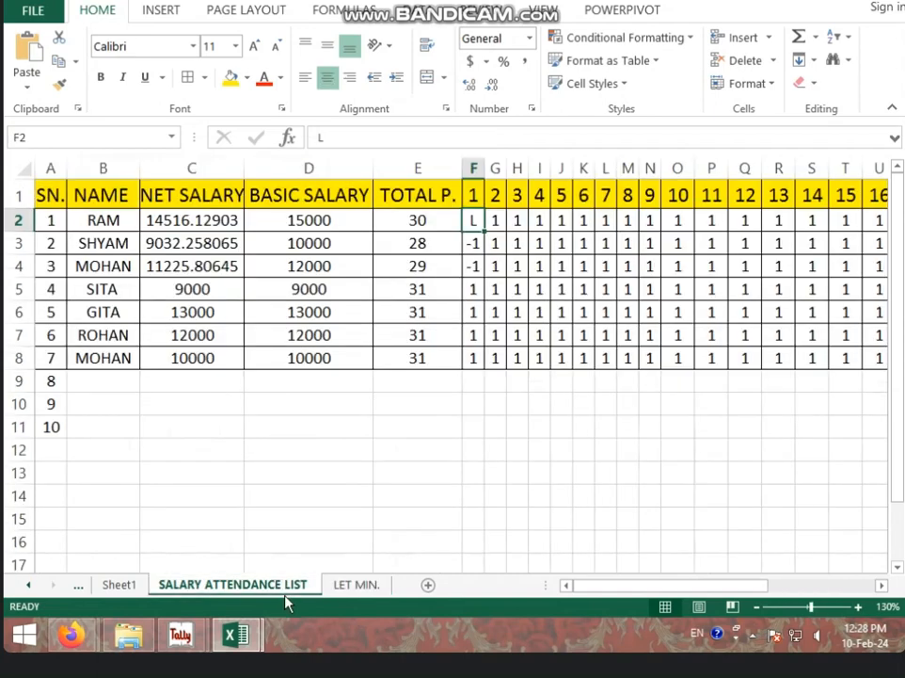
click(347, 223)
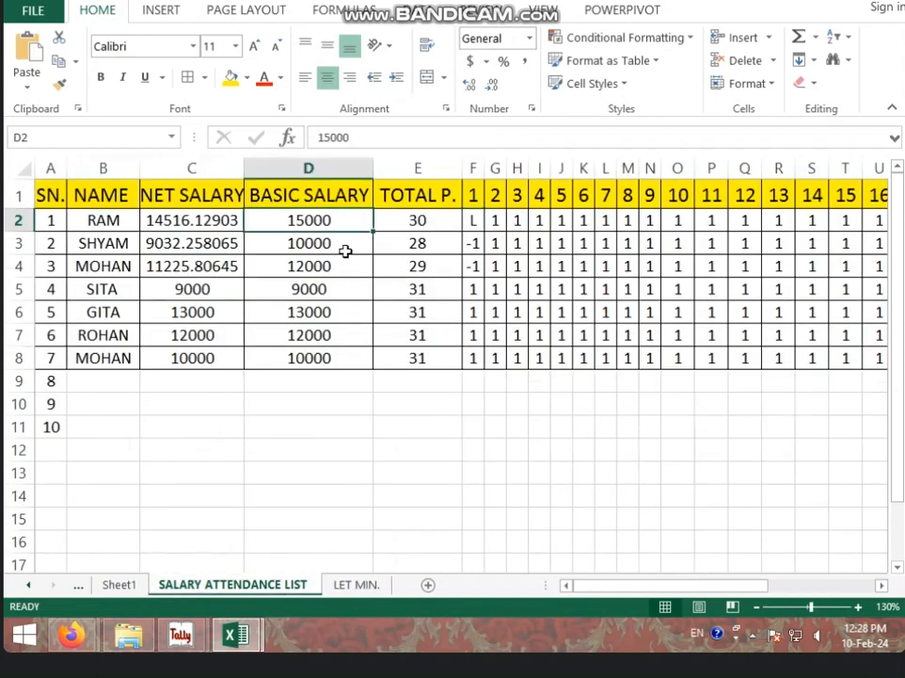
text(16000)
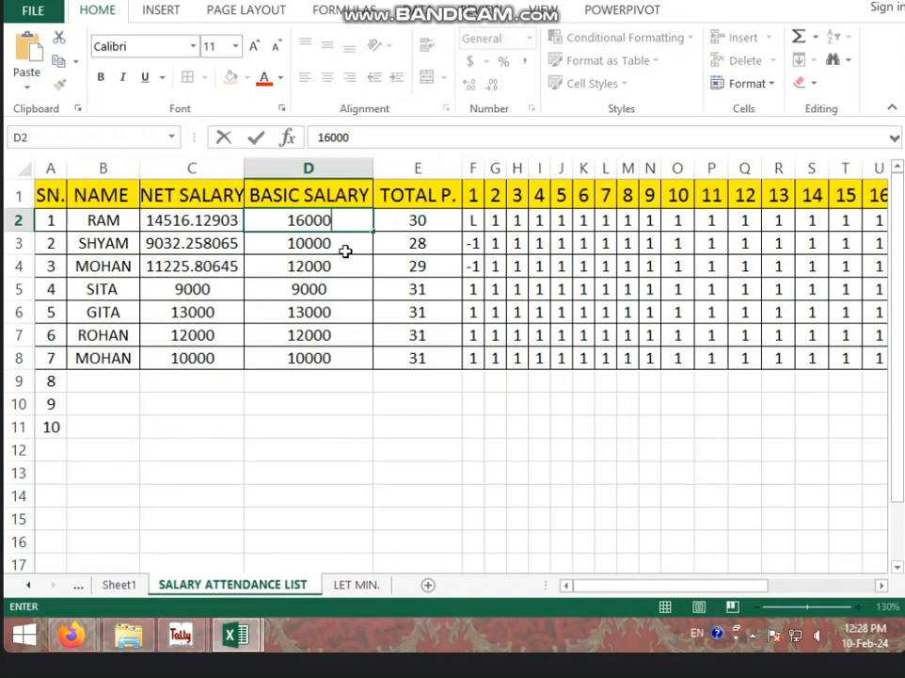
click(346, 252)
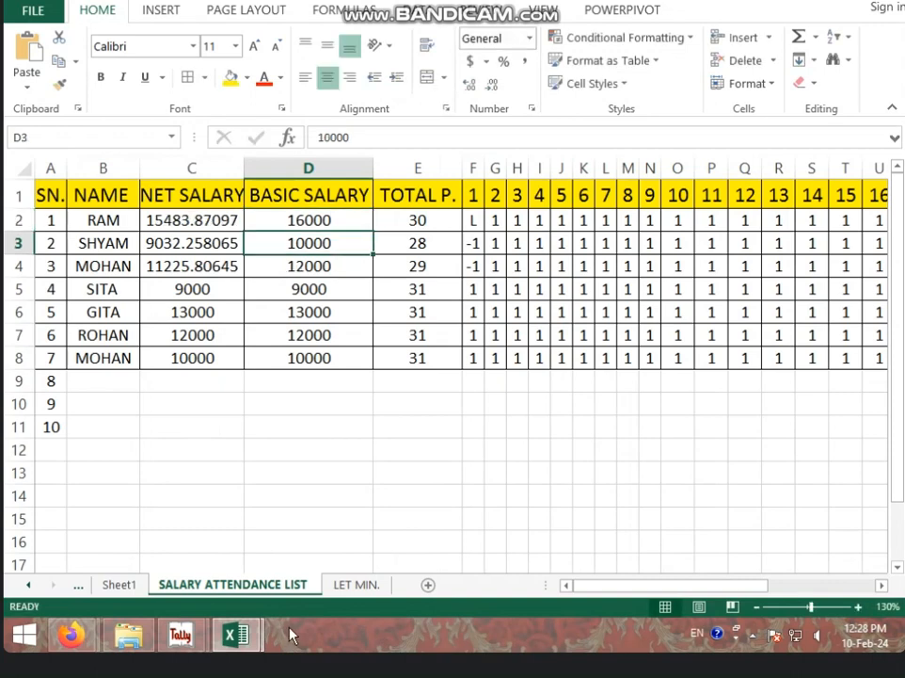
click(354, 584)
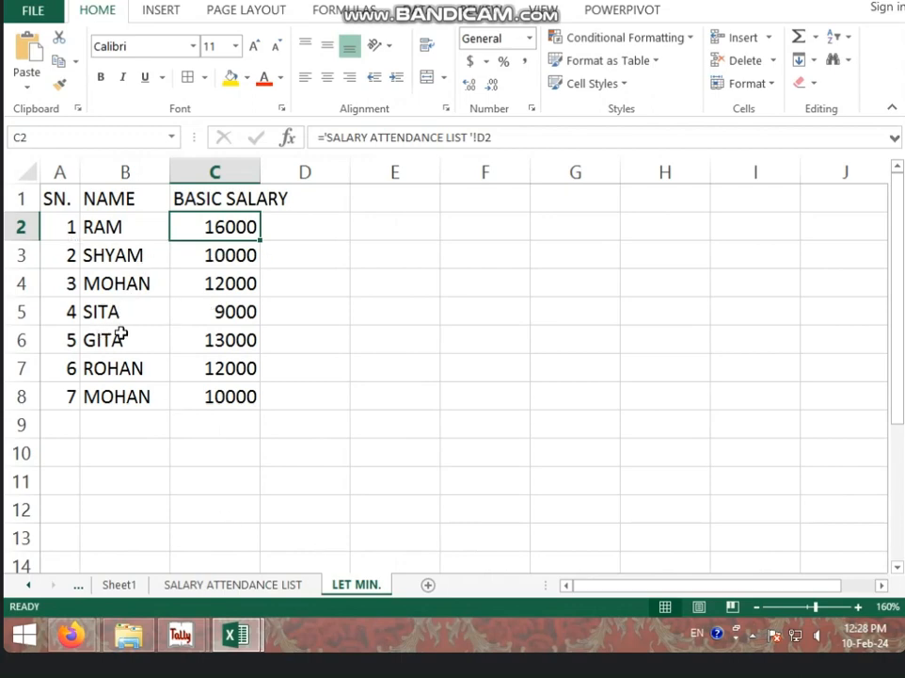
Overwrite the linked basic salary in C5 of the LET MIN. sheet with 10000.
click(229, 312)
text(100)
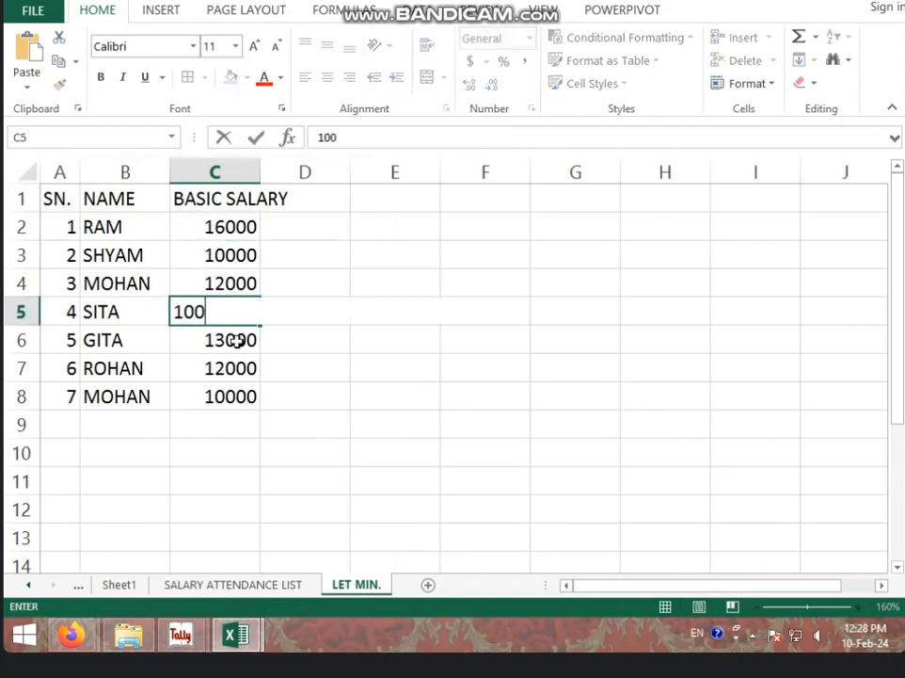
text(00)
key(ctrl+Return)
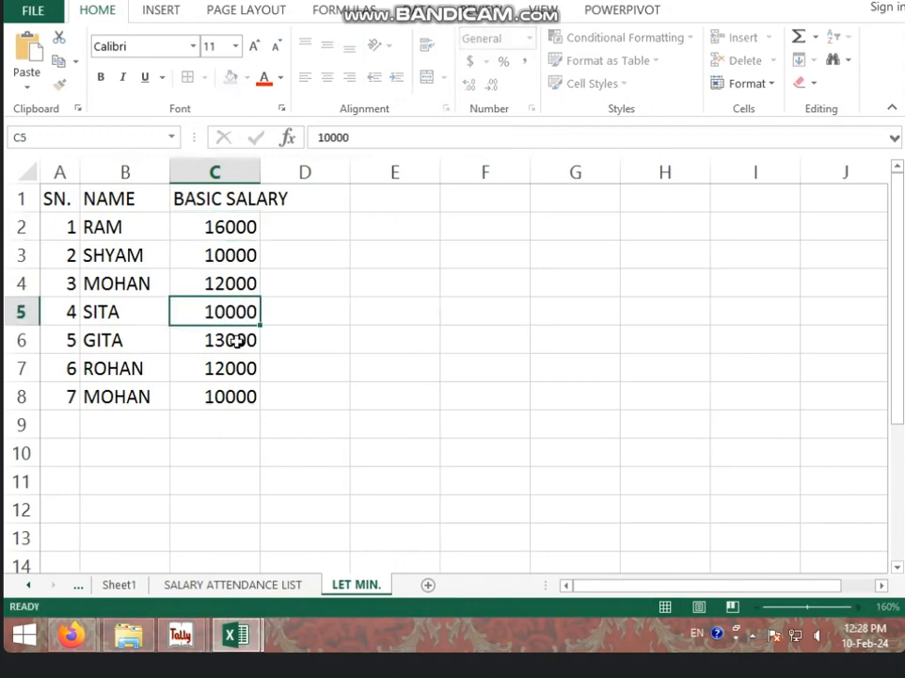
click(236, 341)
Overwrite the net salary formula in C5 of SALARY ATTENDANCE LIST with 10000 and return to the LET MIN. sheet.
click(242, 586)
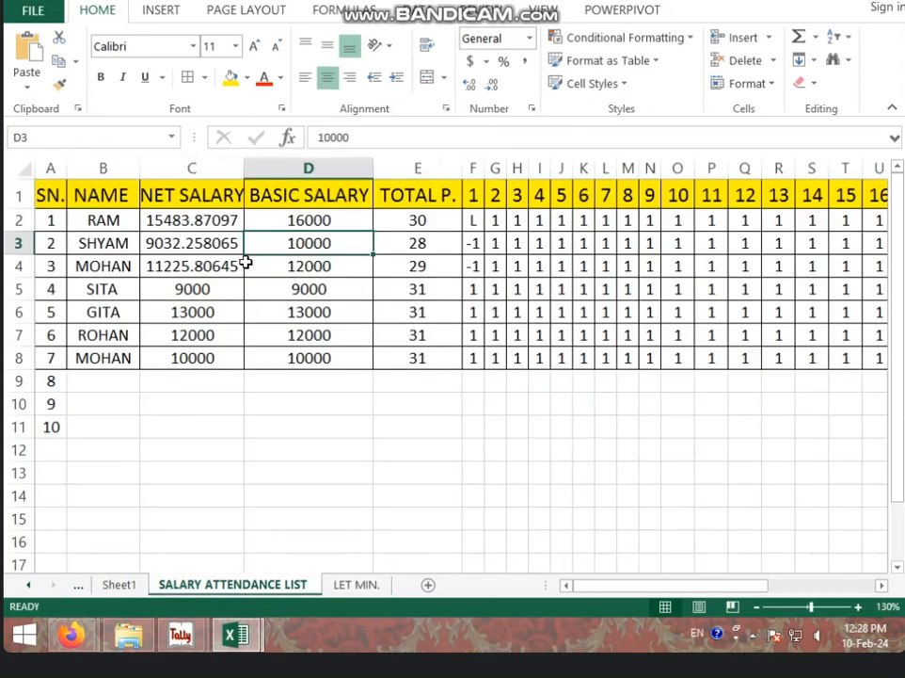
click(218, 293)
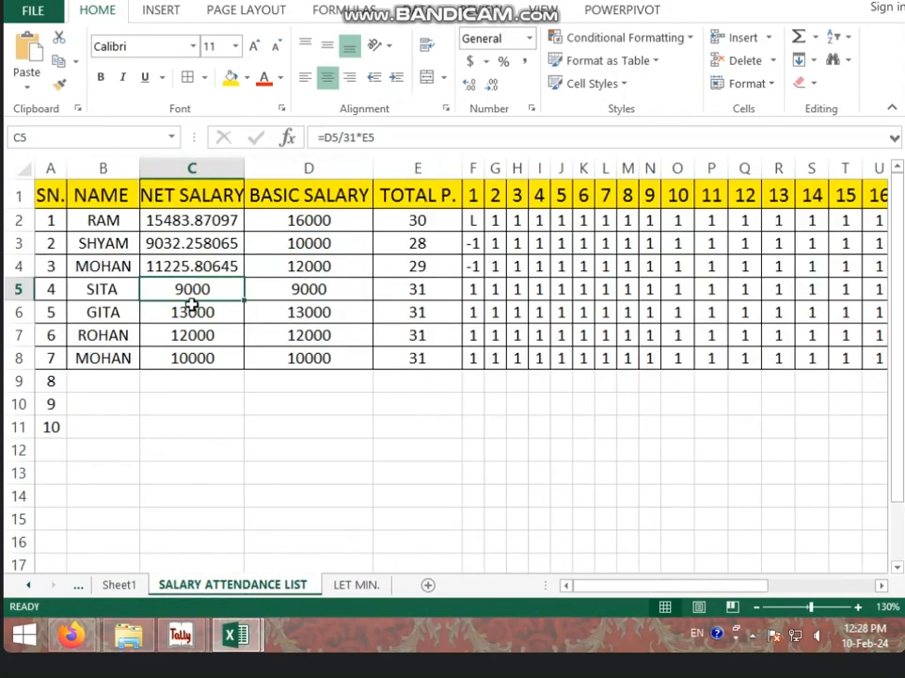
text(10000)
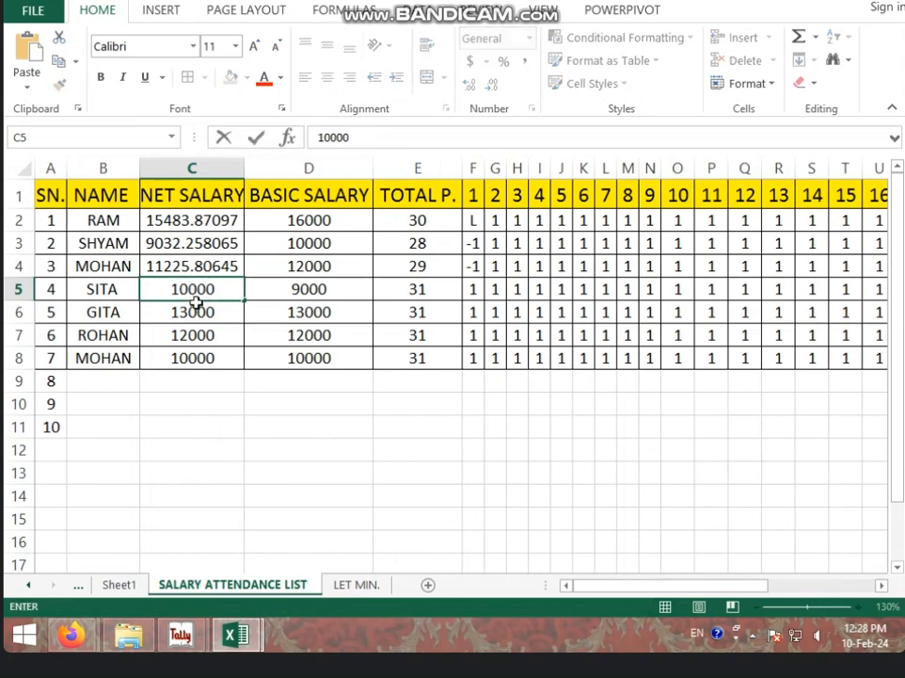
key(Return)
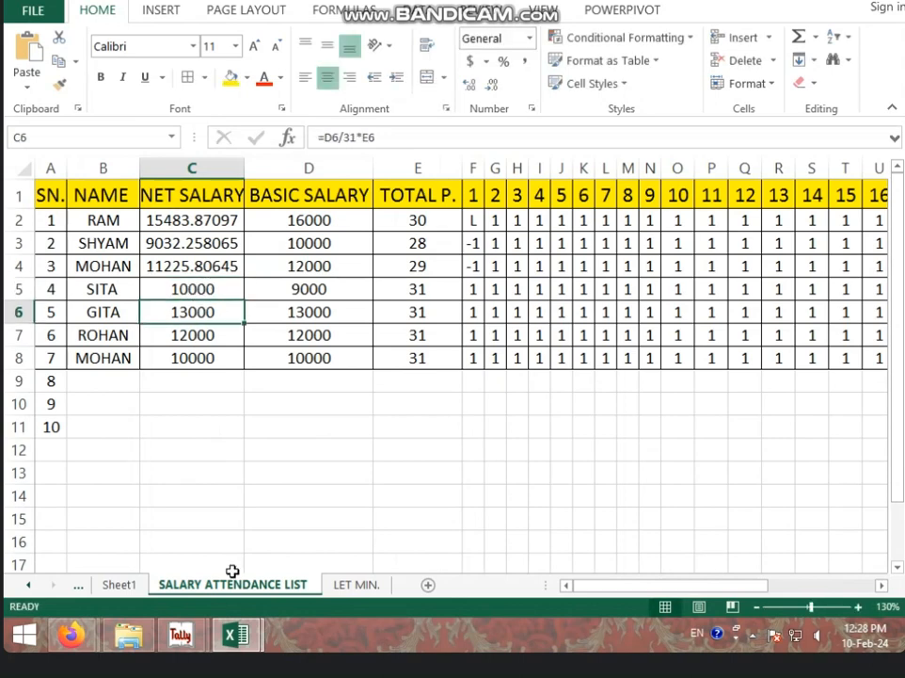
click(350, 588)
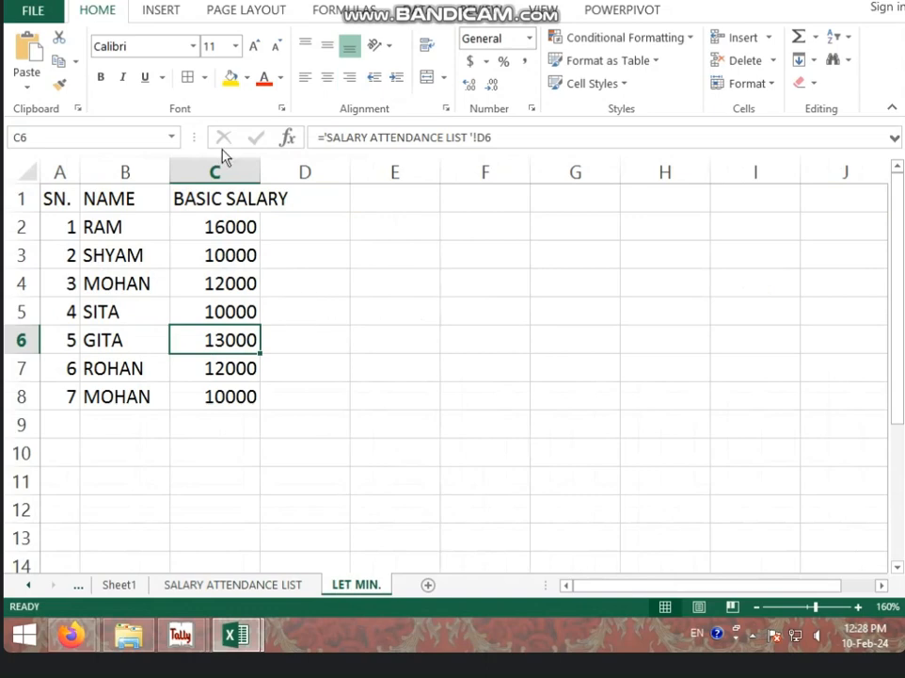
AutoFit column C of the LET MIN. sheet to its BASIC SALARY header.
click(258, 170)
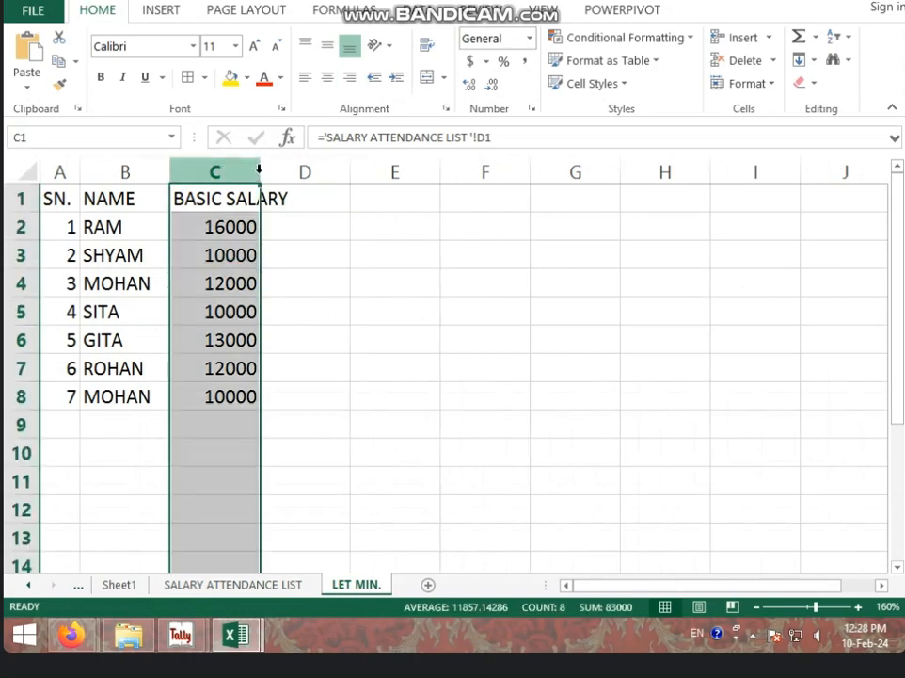
double_click(259, 169)
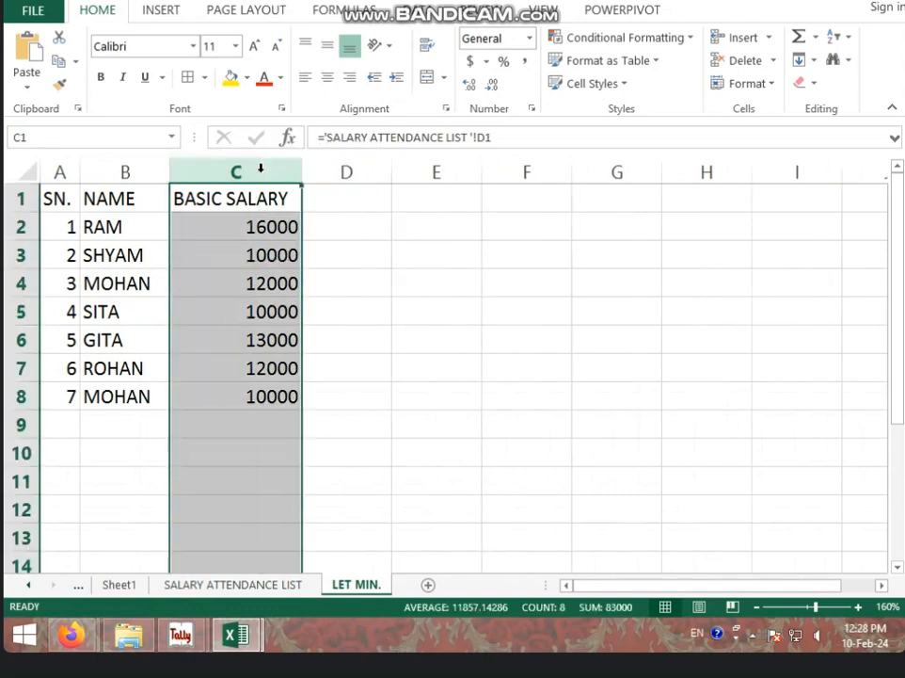
click(366, 219)
Enter 1 and 2 in D1 and E1 of the LET MIN. sheet and fill the day series across to 31 in AH1.
click(247, 587)
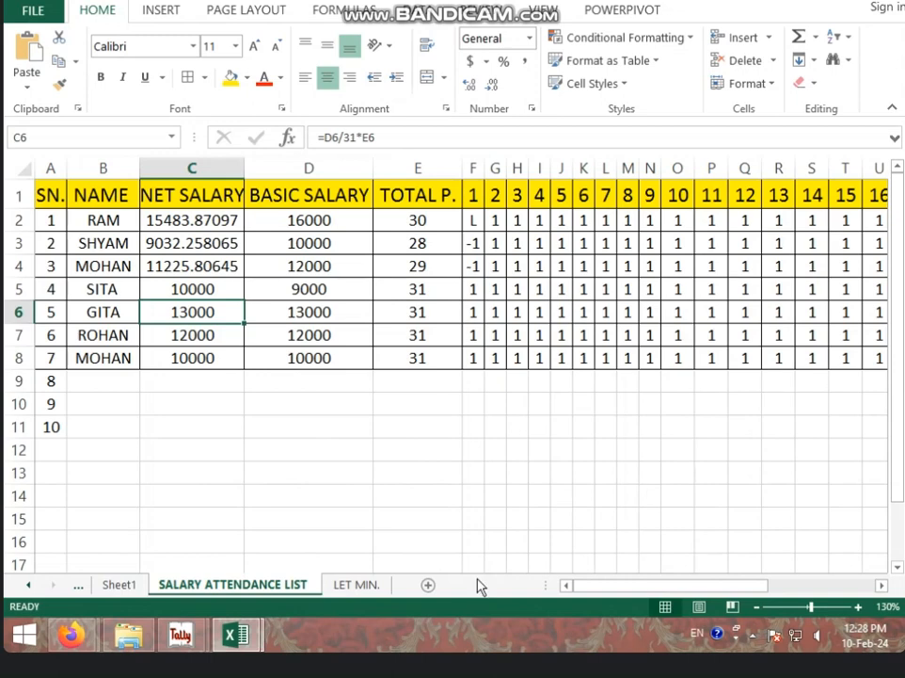
click(376, 587)
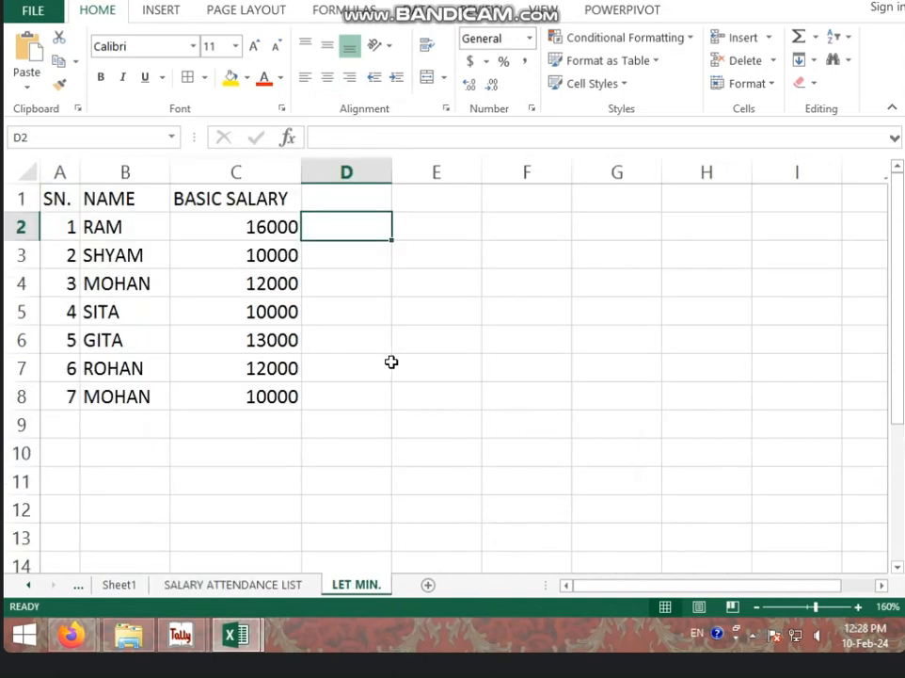
click(384, 197)
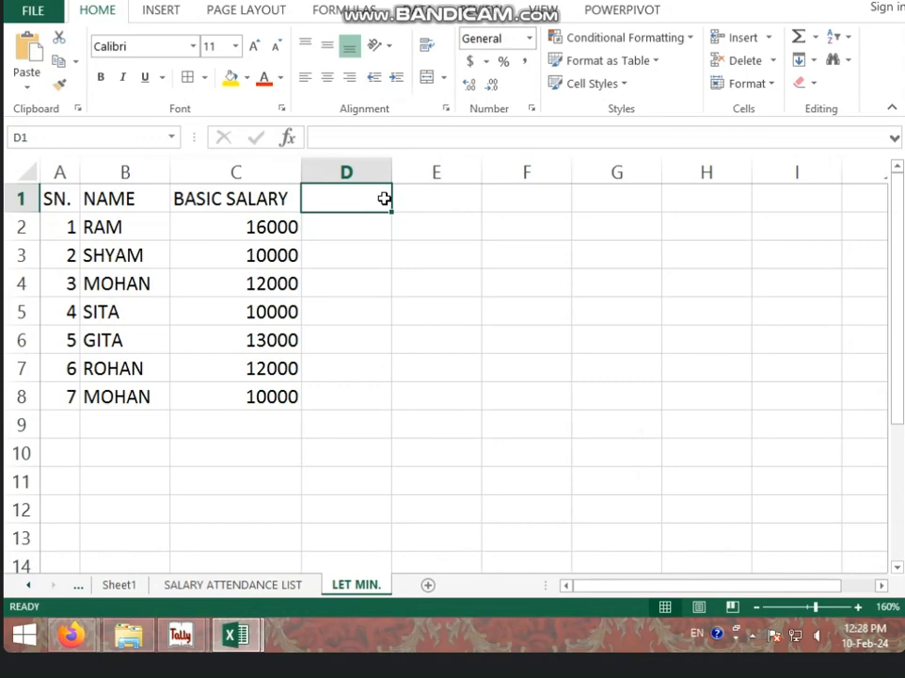
text(1)
key(Tab)
text(2)
key(Tab)
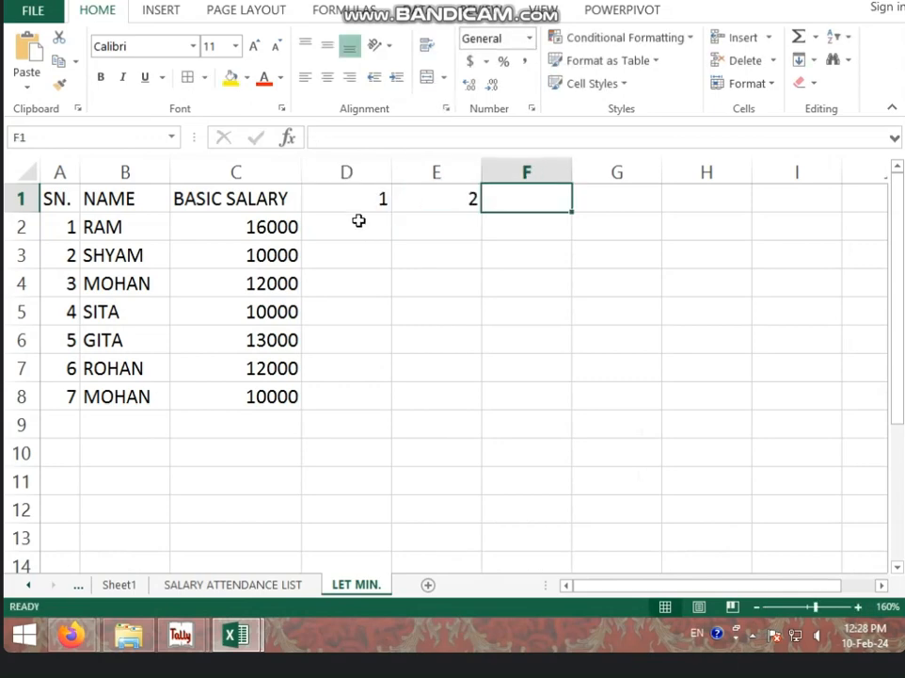
drag(363, 200, 425, 202)
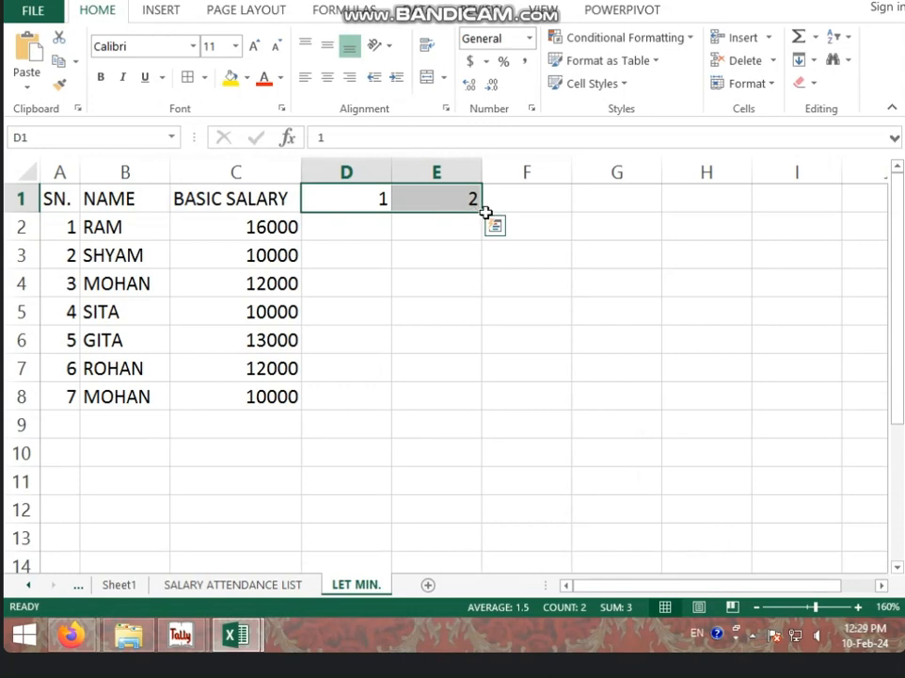
drag(483, 212, 210, 226)
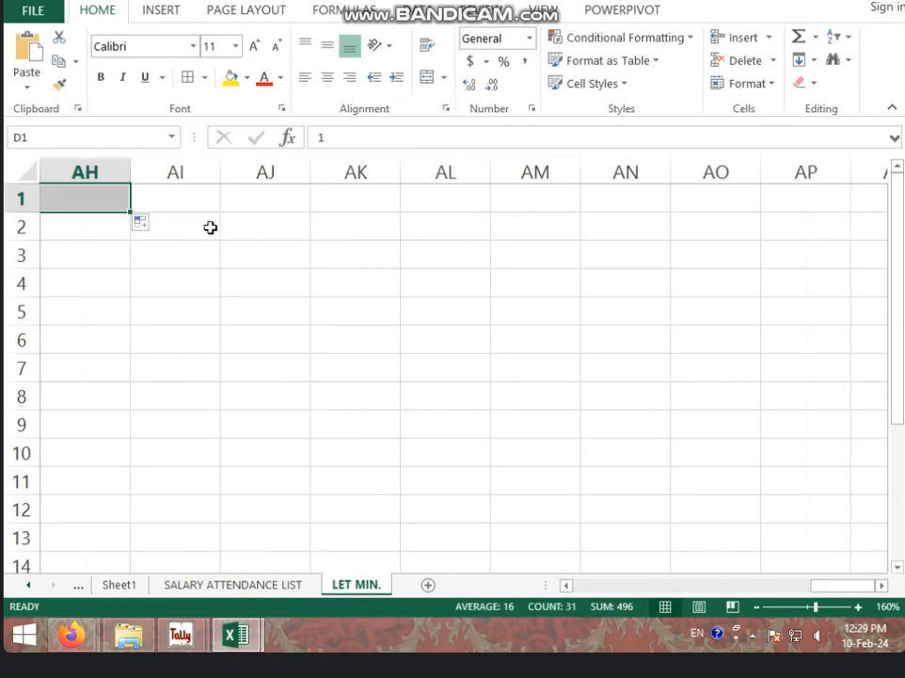
AutoFit the day columns D through AH of the LET MIN. sheet to their numbers.
click(567, 587)
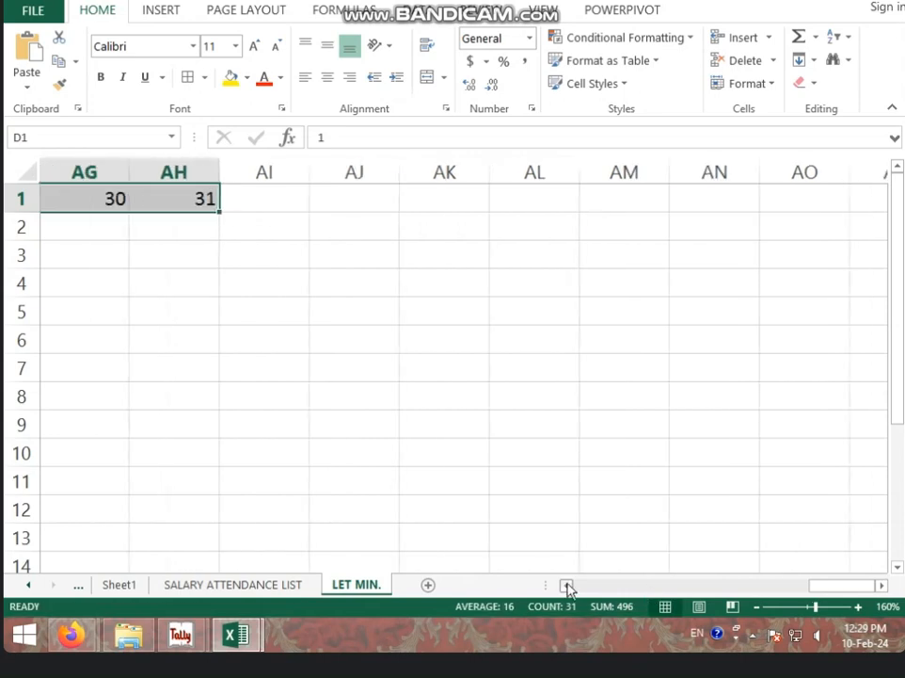
click(567, 587)
click(568, 587)
click(379, 164)
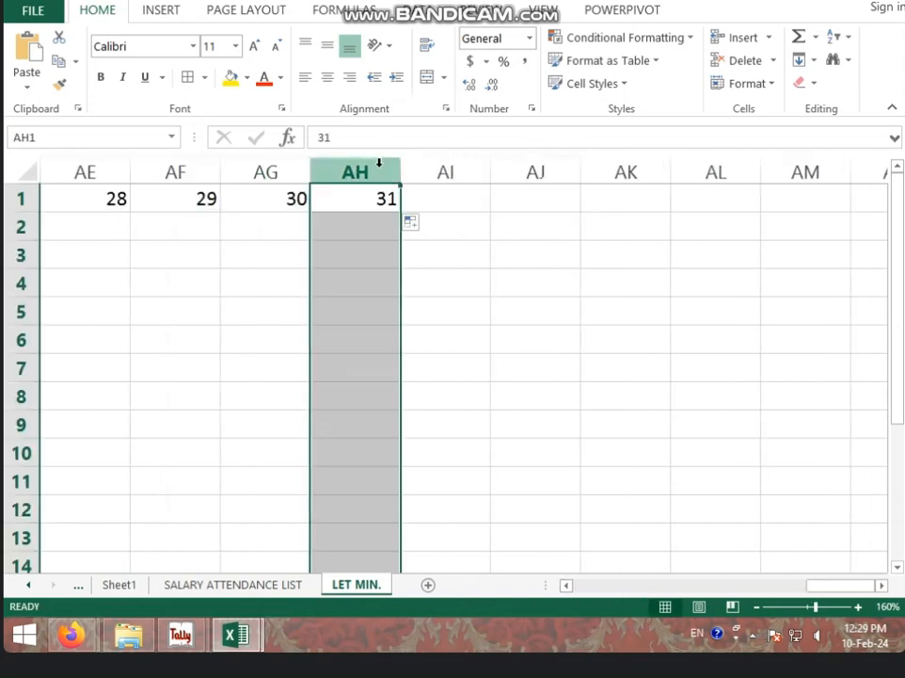
drag(379, 164, 265, 166)
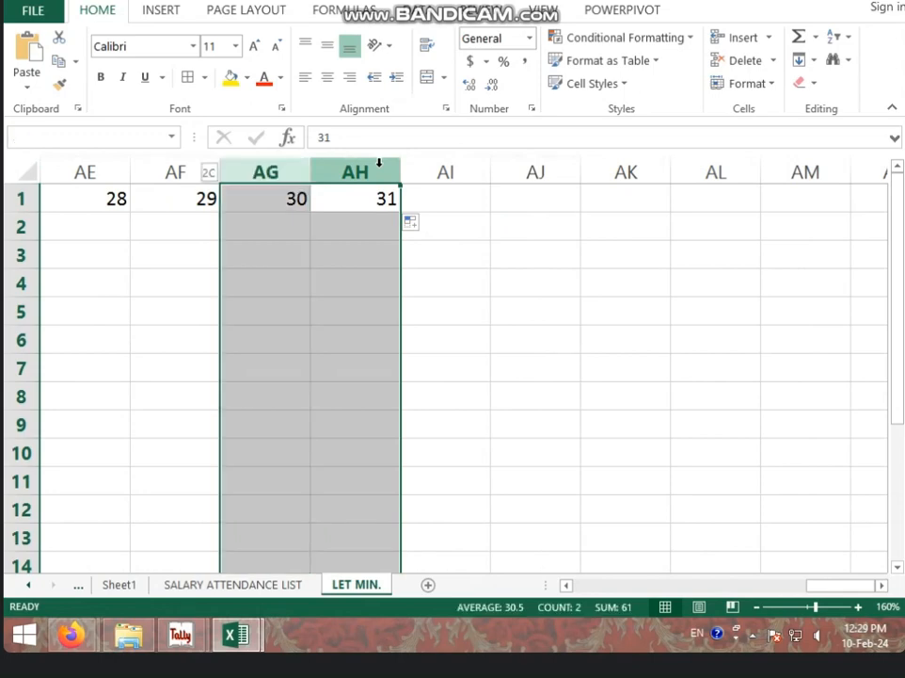
drag(379, 164, 378, 162)
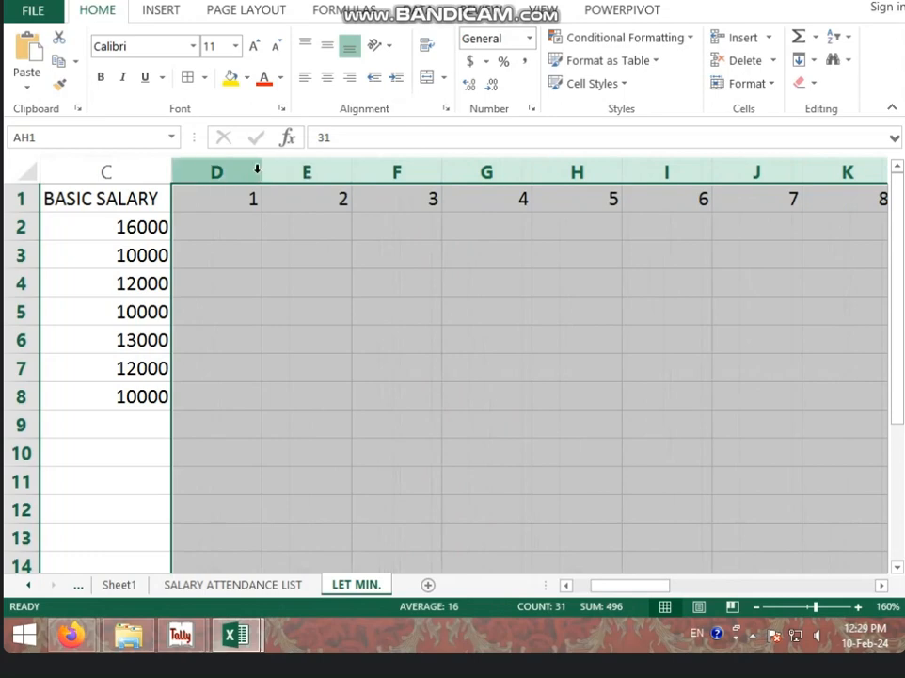
drag(262, 171, 211, 173)
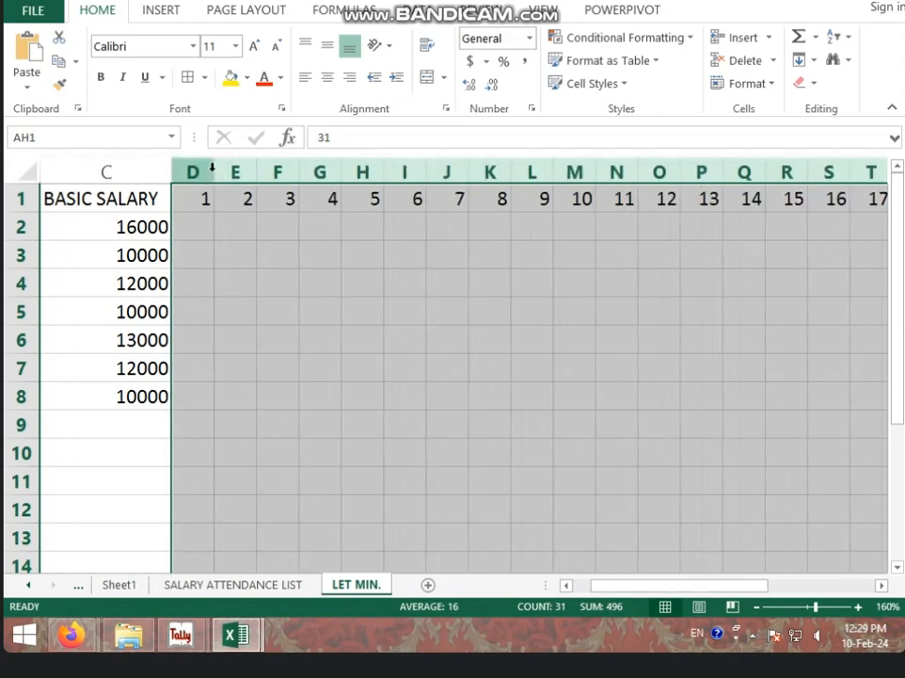
double_click(213, 171)
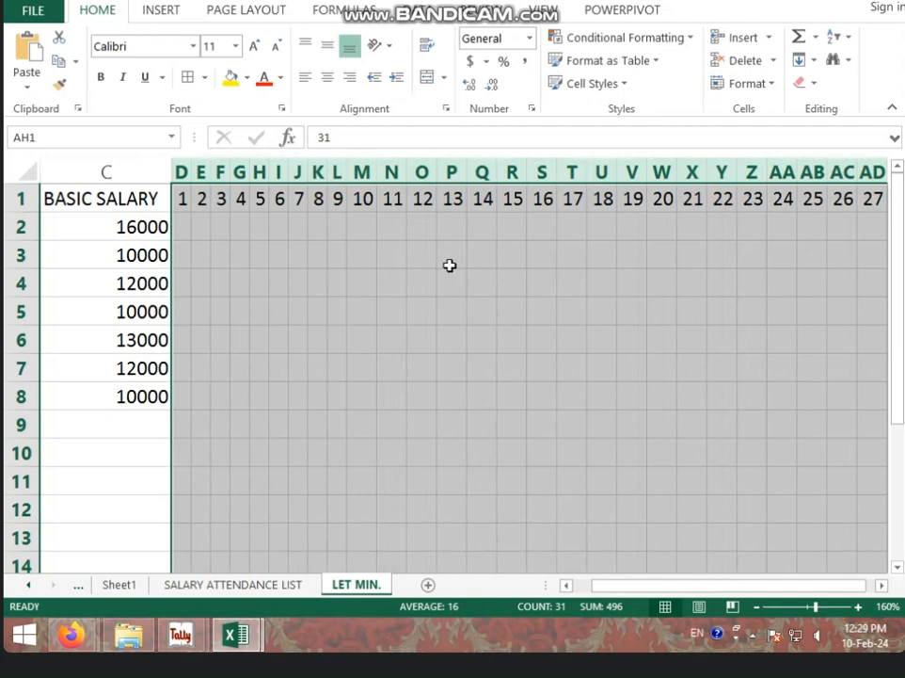
click(317, 340)
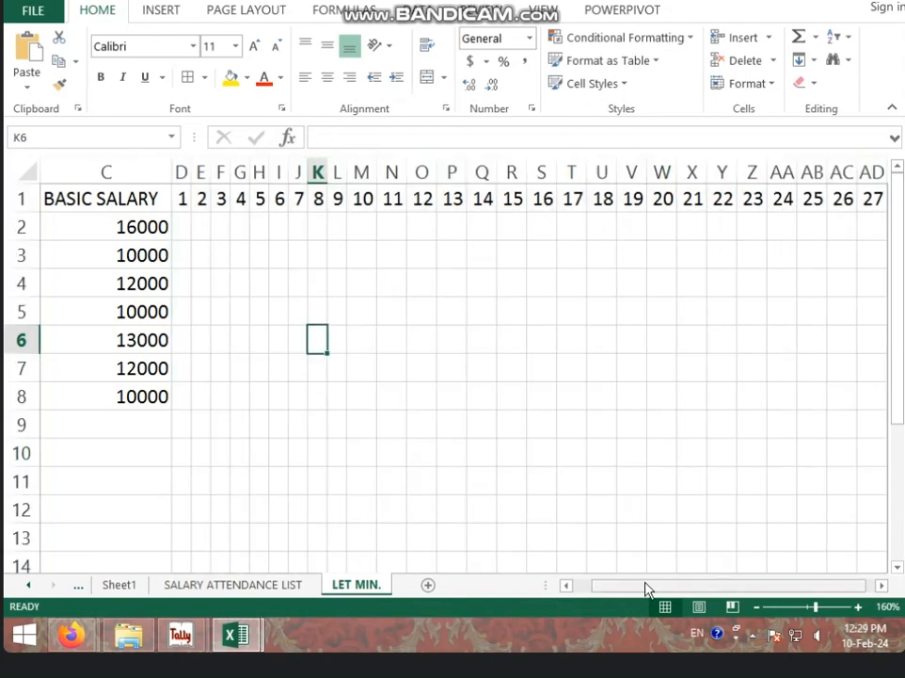
Enter the day 1 values 5, 15, 20, 0, 6, 9 and 8 for the seven employees in D2 through D8.
drag(646, 588, 560, 569)
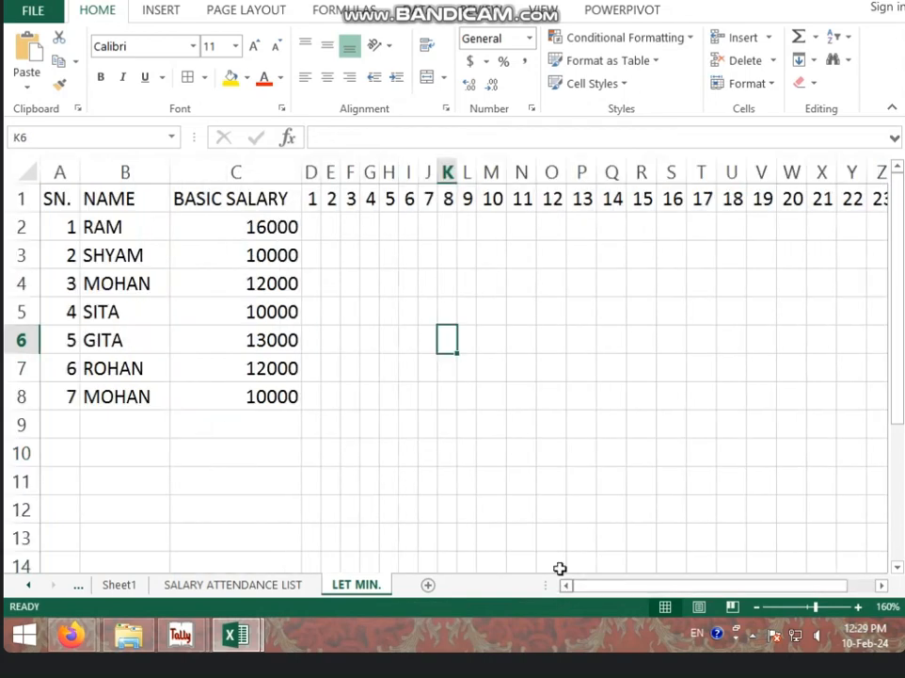
click(319, 227)
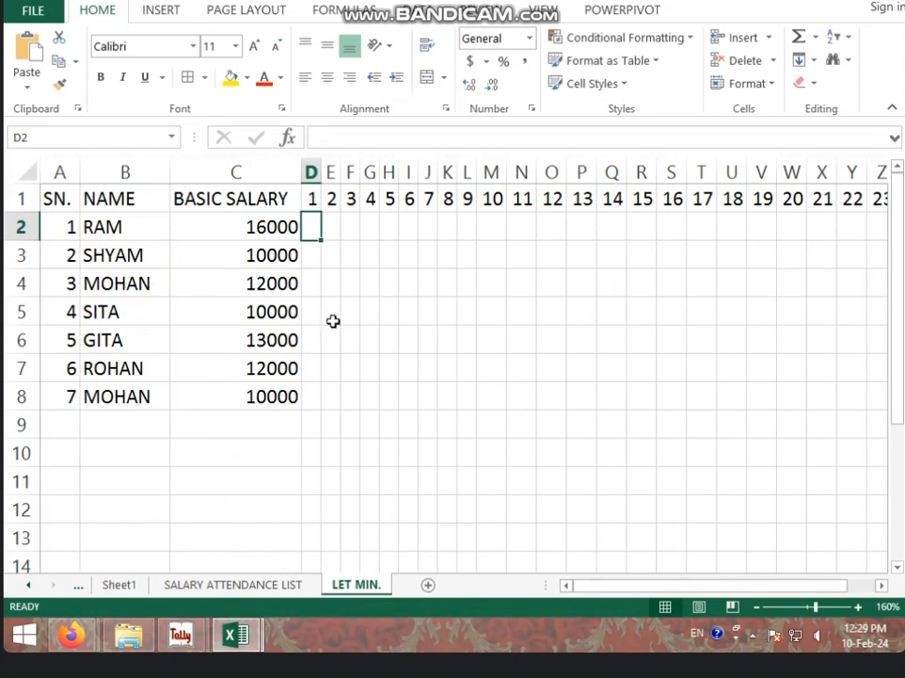
text(5)
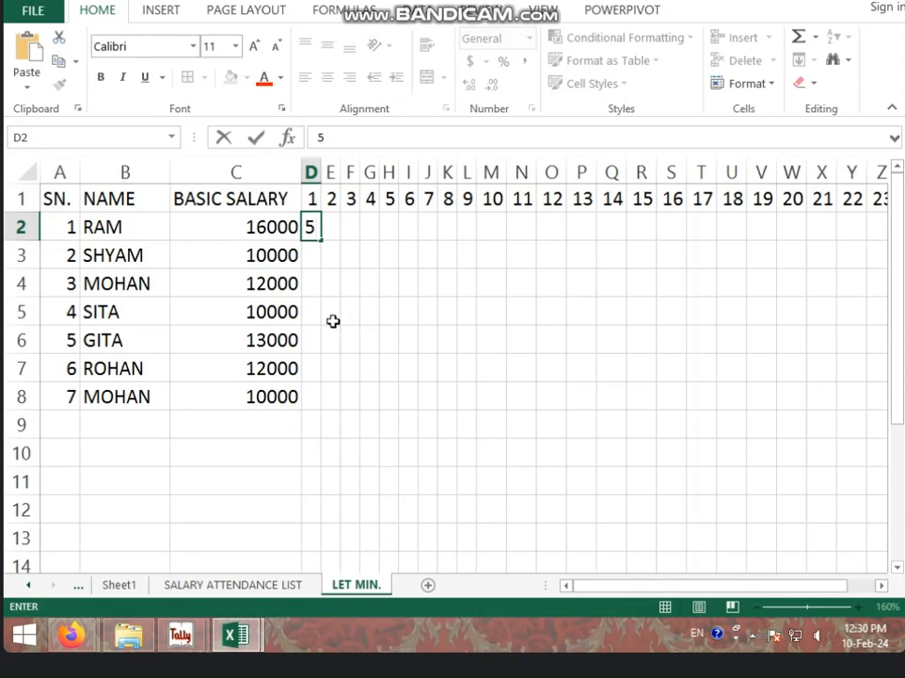
key(Return)
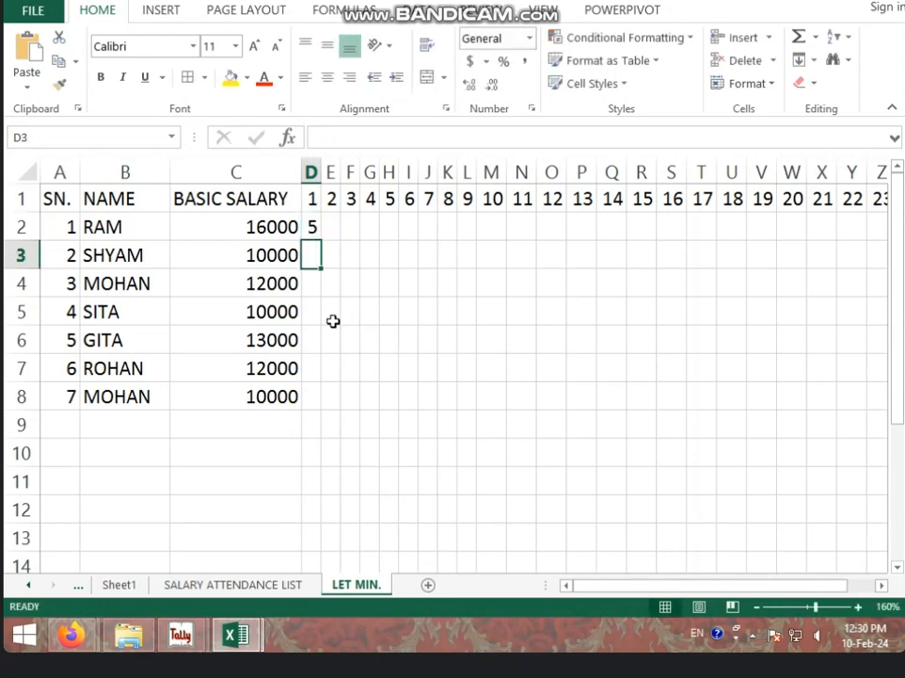
text(15)
key(Return)
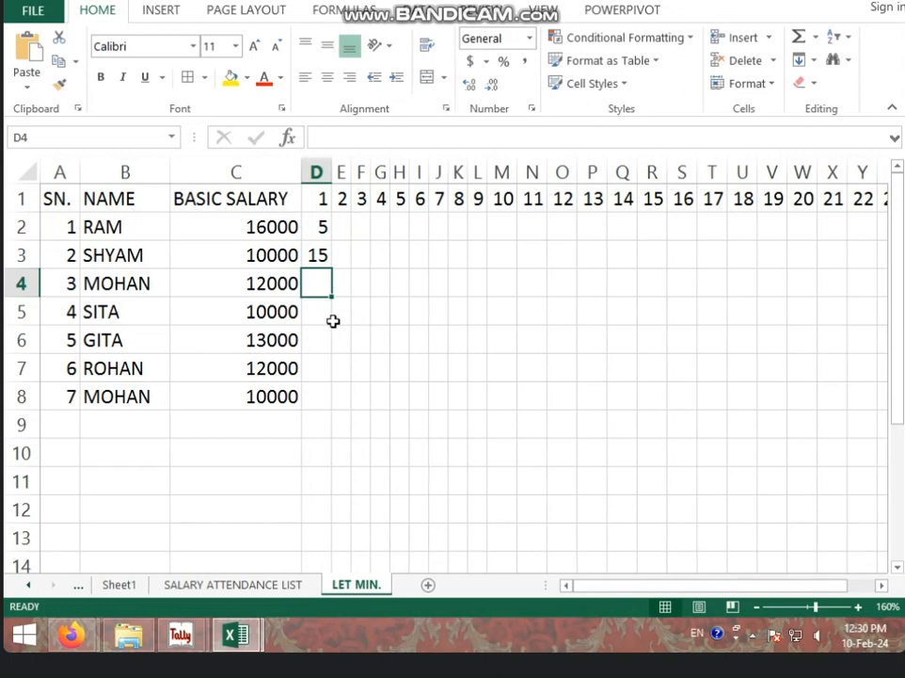
text(20)
key(Return)
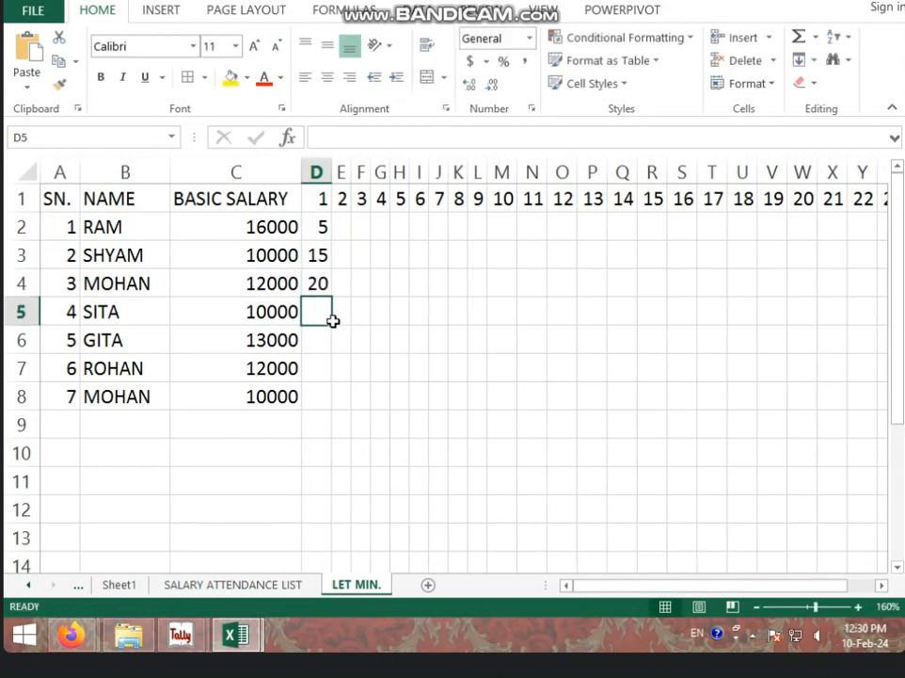
text(0)
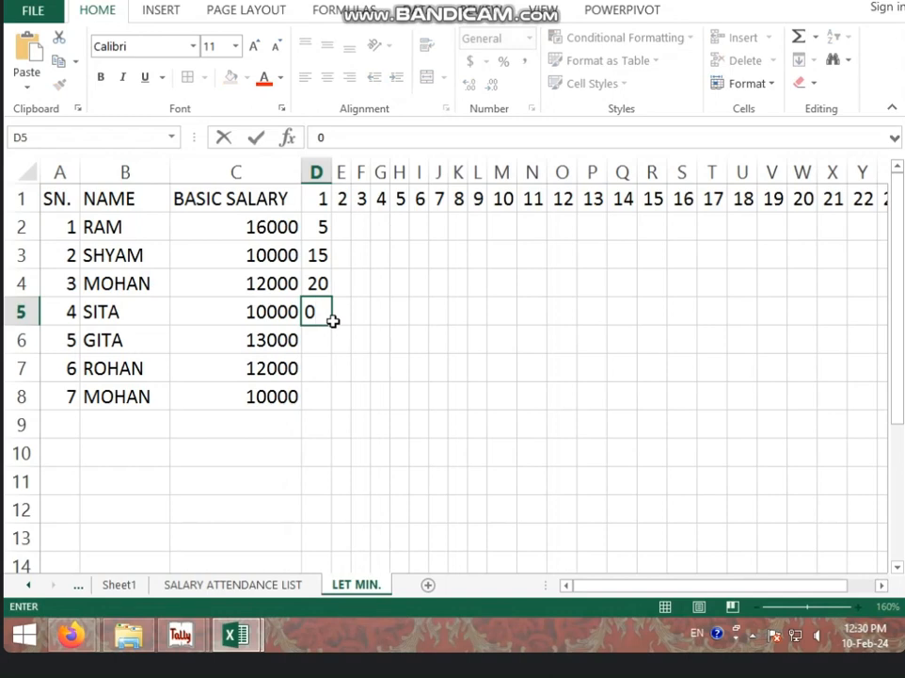
key(Return)
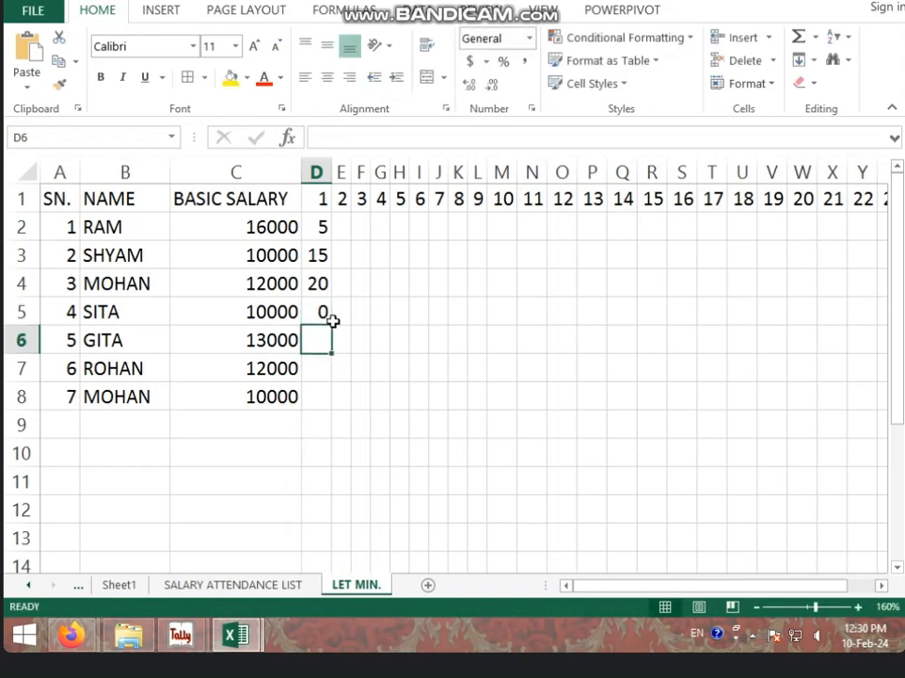
text(6)
key(Return)
text(9)
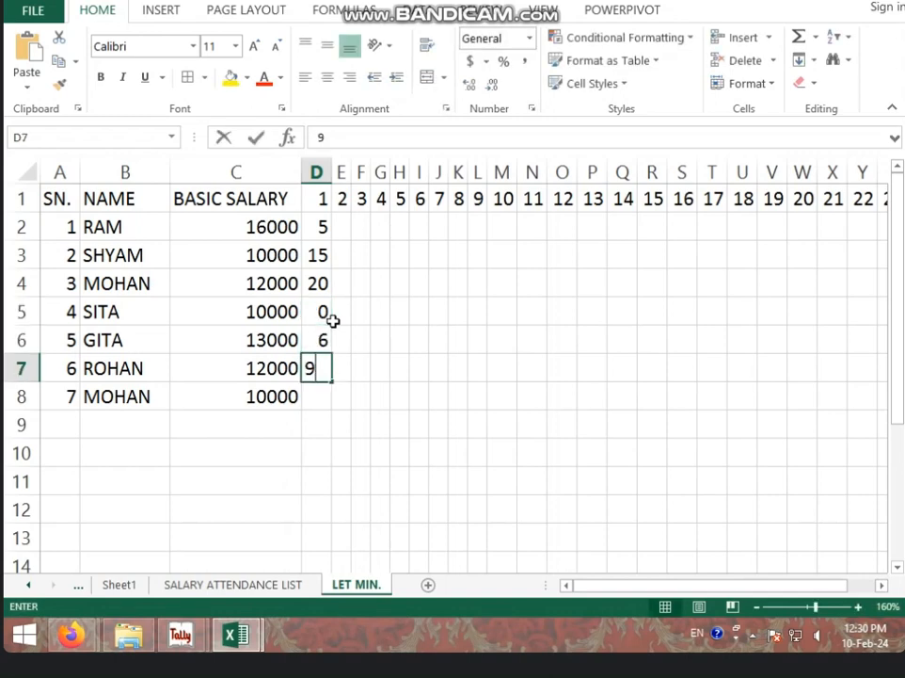
key(Return)
text(8)
key(Return)
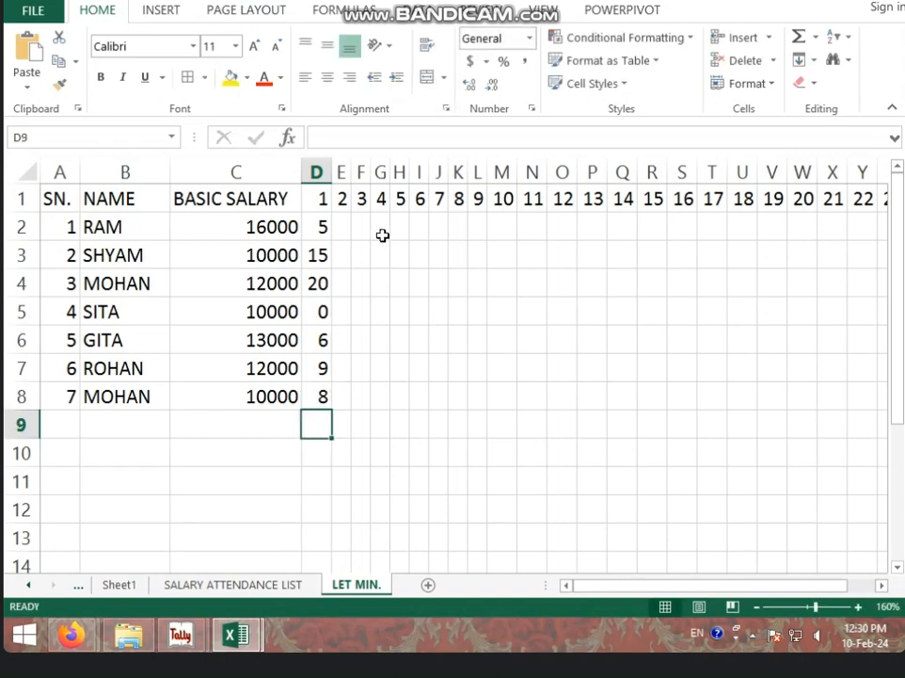
Enter 2 in E2 and copy it across to day 31 and down to the last employee, filling E2:AH8.
click(342, 227)
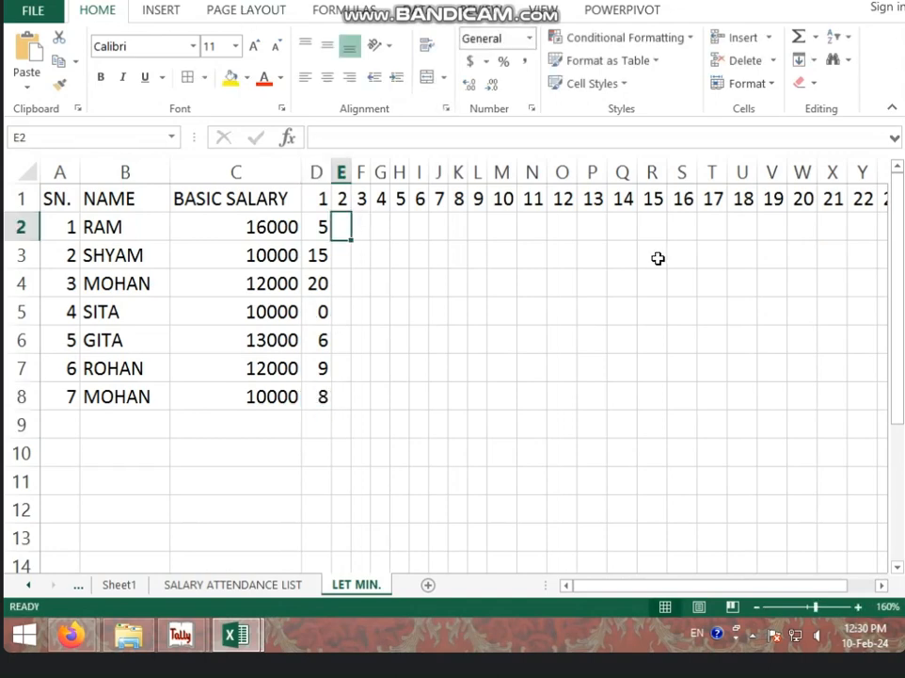
text(2)
key(Tab)
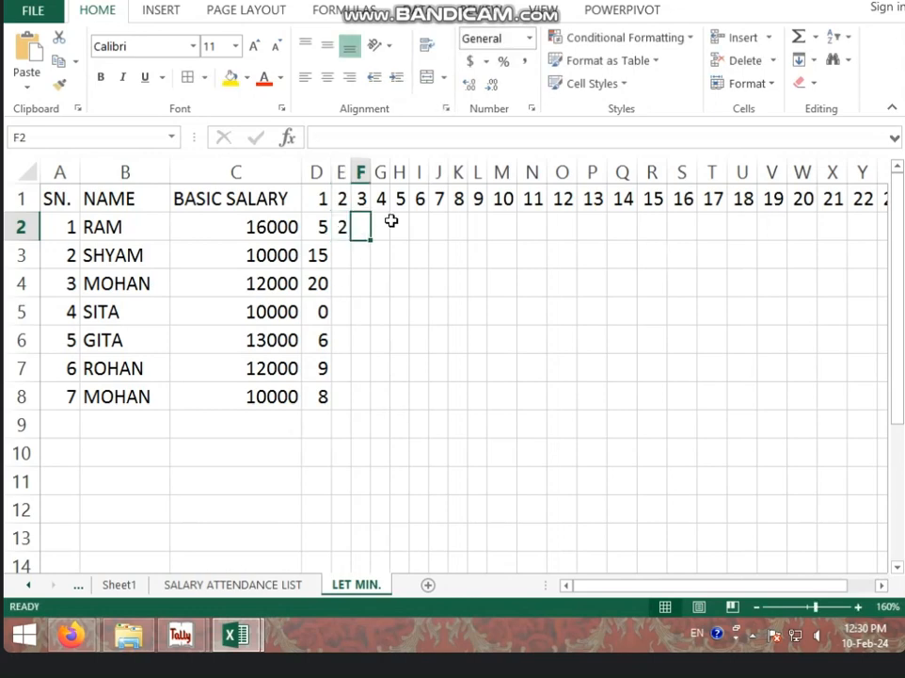
click(344, 230)
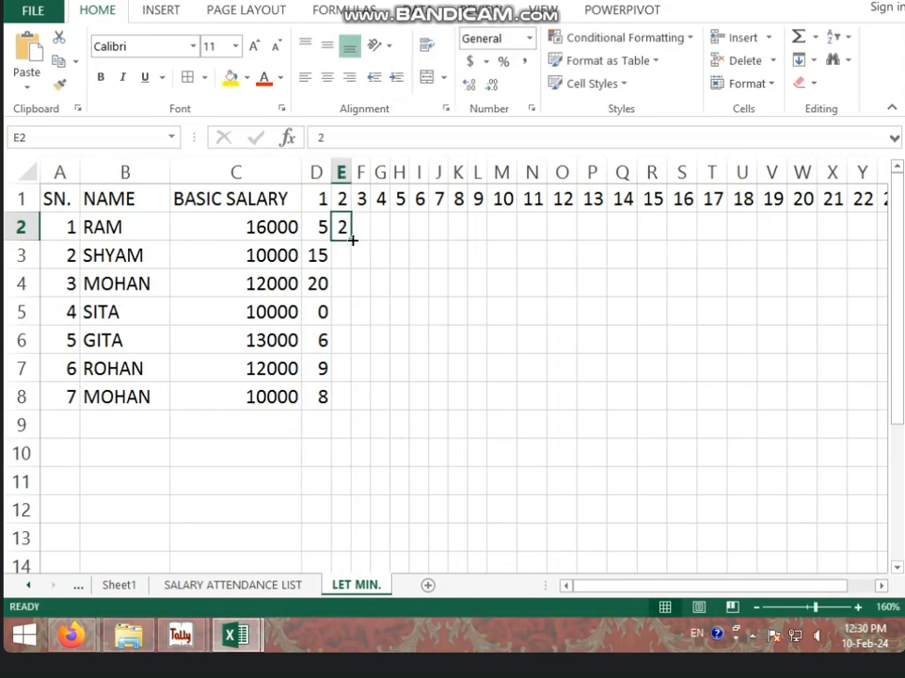
drag(352, 239, 808, 437)
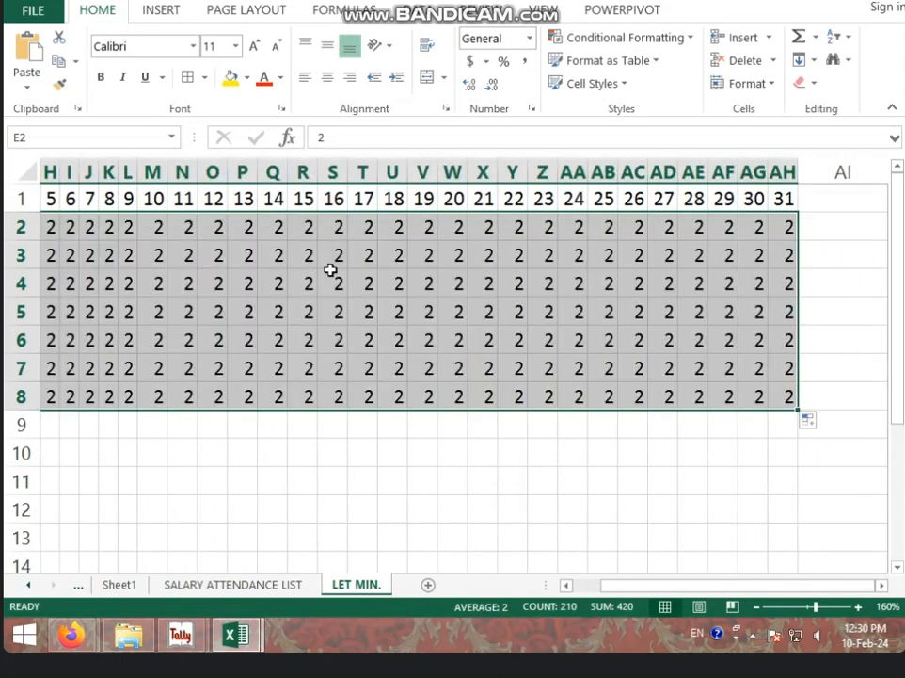
Change the day 15 values to 10 in R3 and 60 in R4.
click(325, 255)
click(313, 255)
text(1)
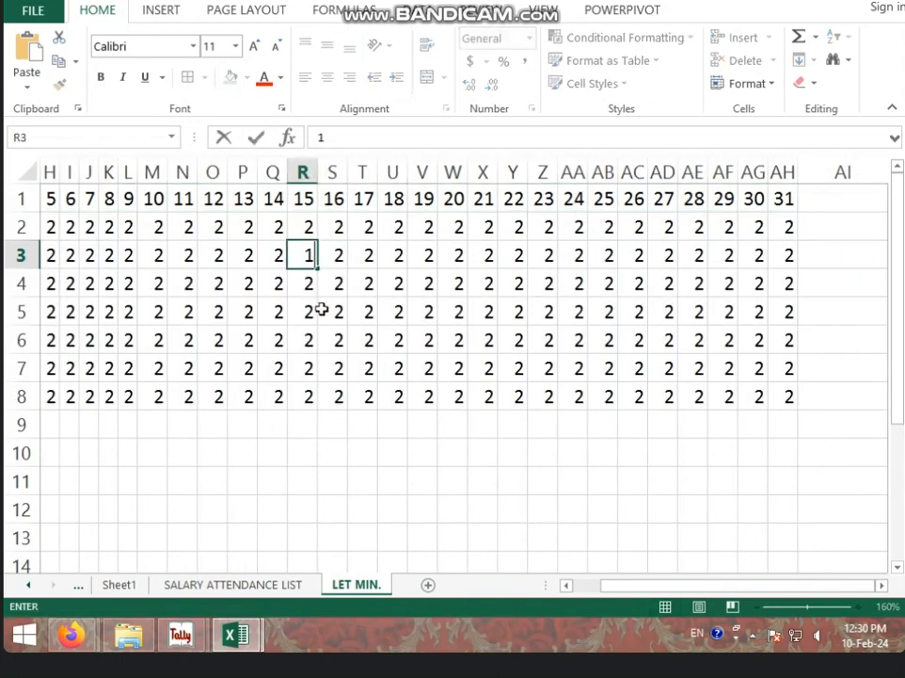
text(0)
key(Right)
key(Down)
key(Left)
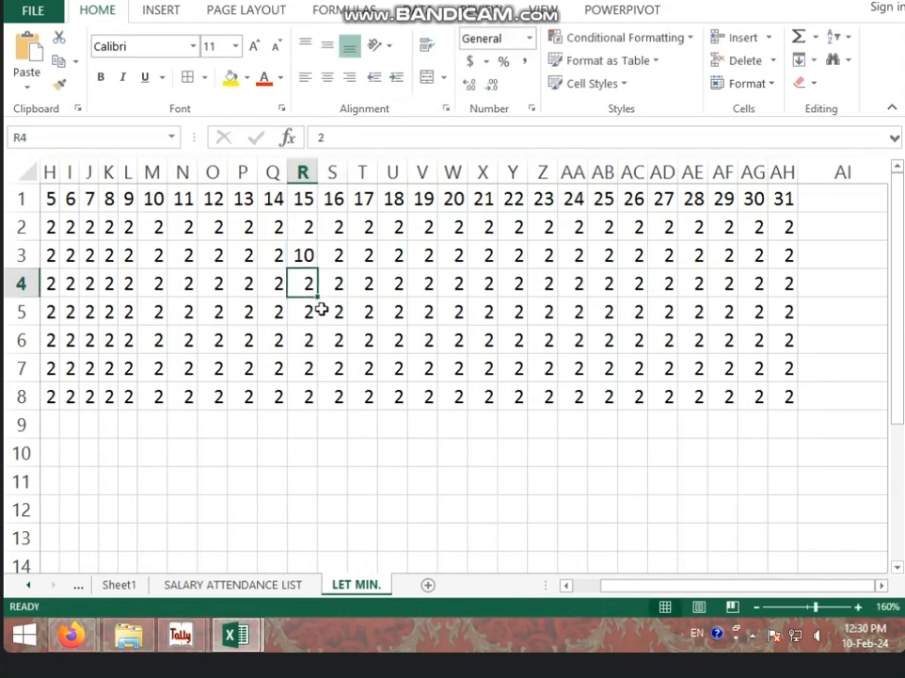
text(60)
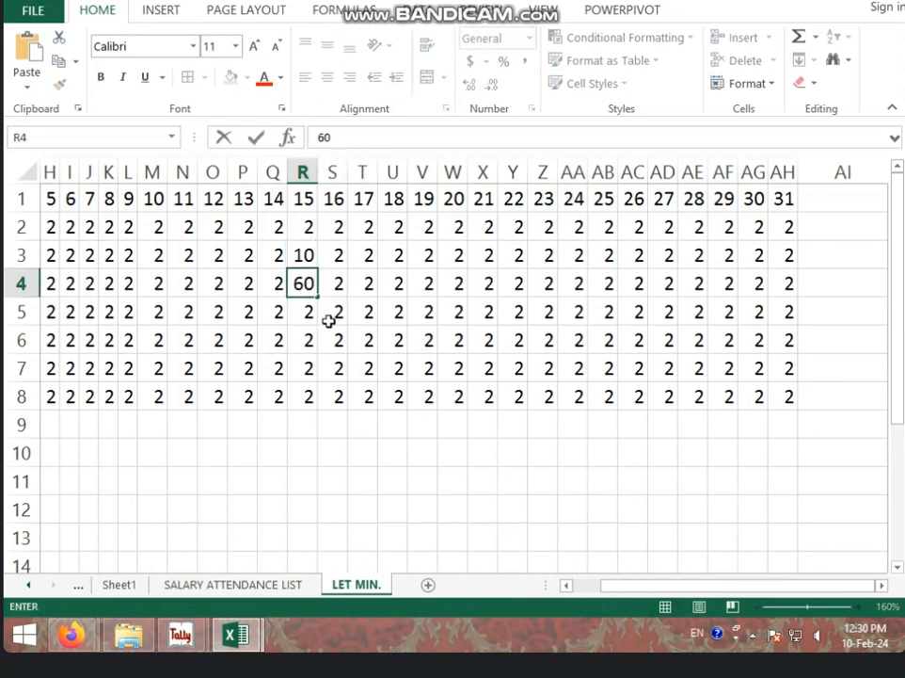
click(321, 284)
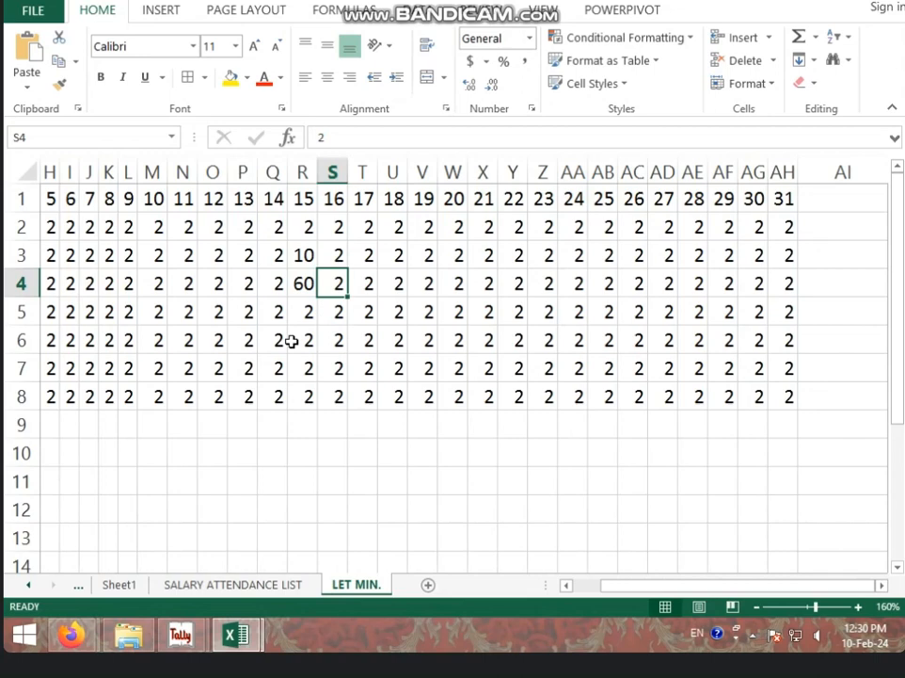